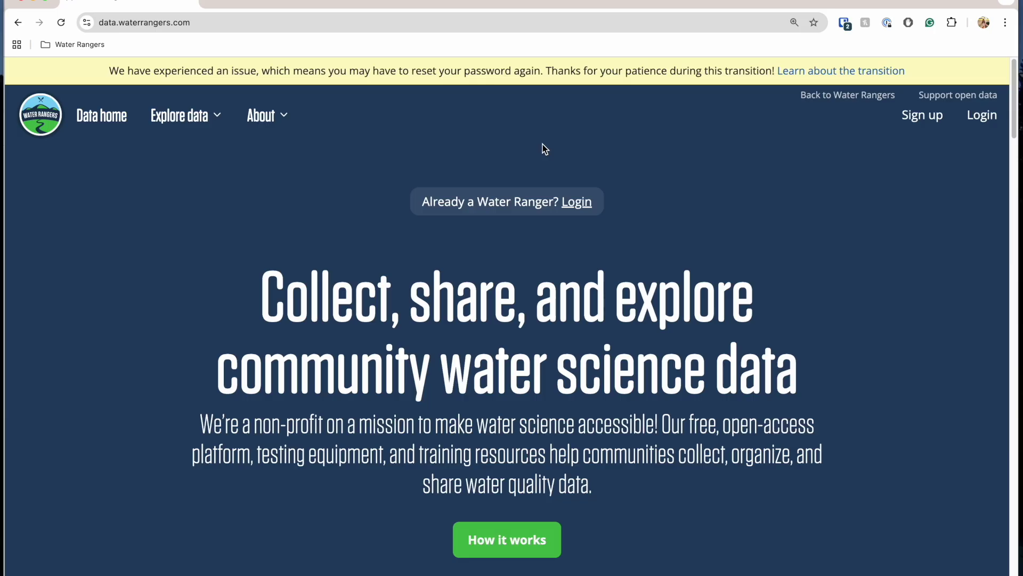
Open the account sign-up form and review its fields from the personal details through the dataset metadata section
click(933, 125)
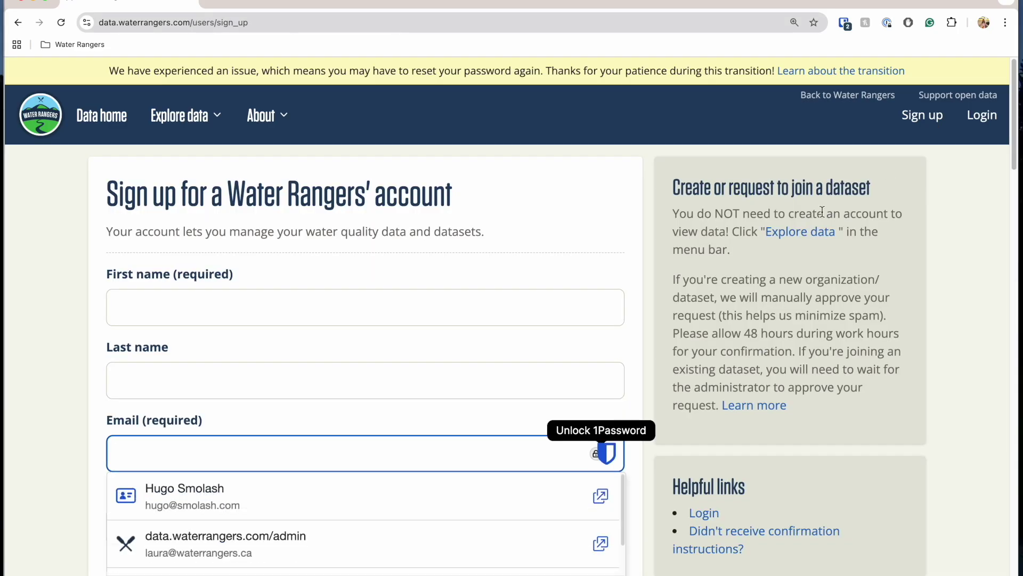
scroll(628, 177, down, 3)
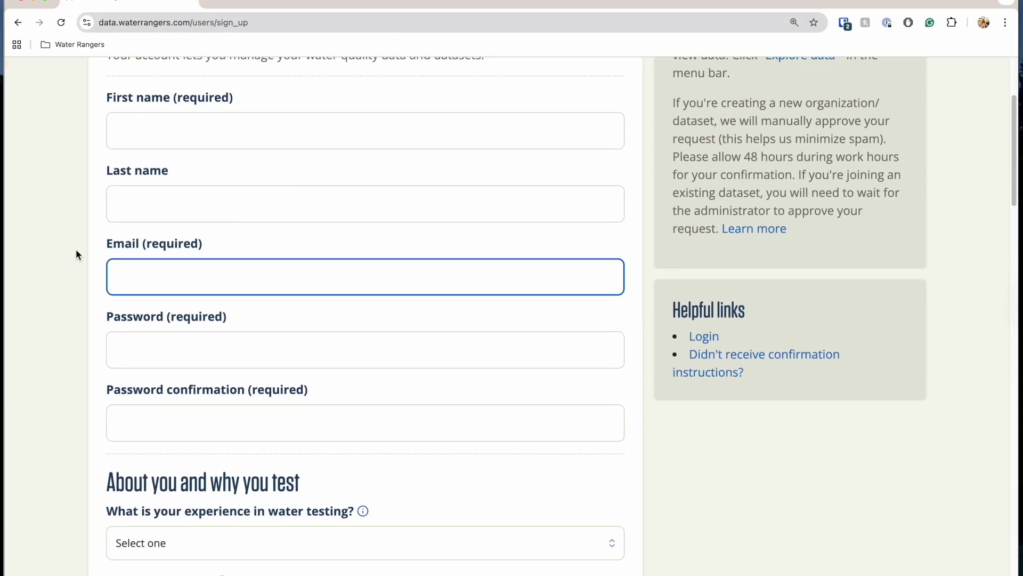
scroll(16, 278, down, 1)
scroll(17, 280, down, 6)
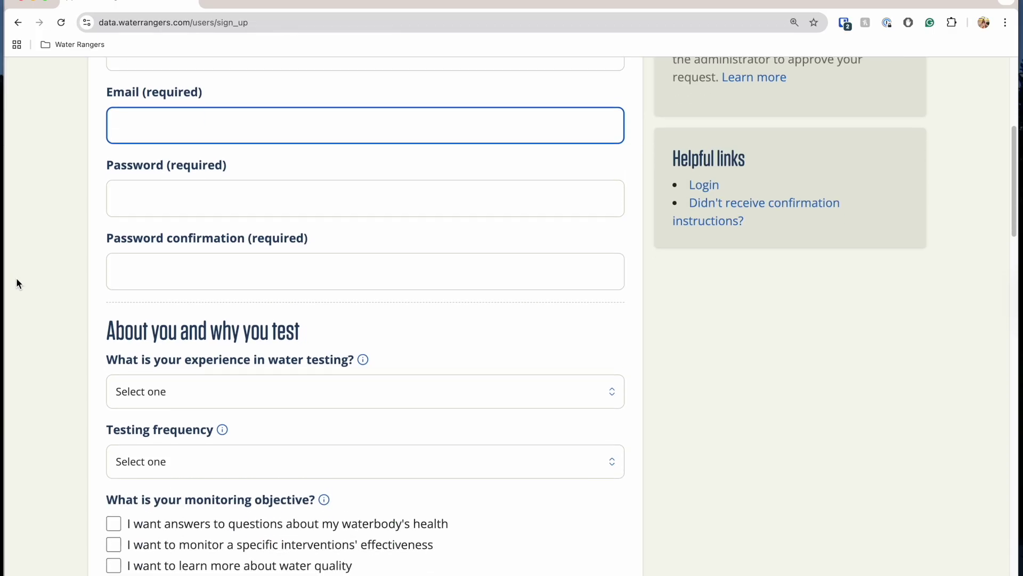
scroll(16, 277, down, 5)
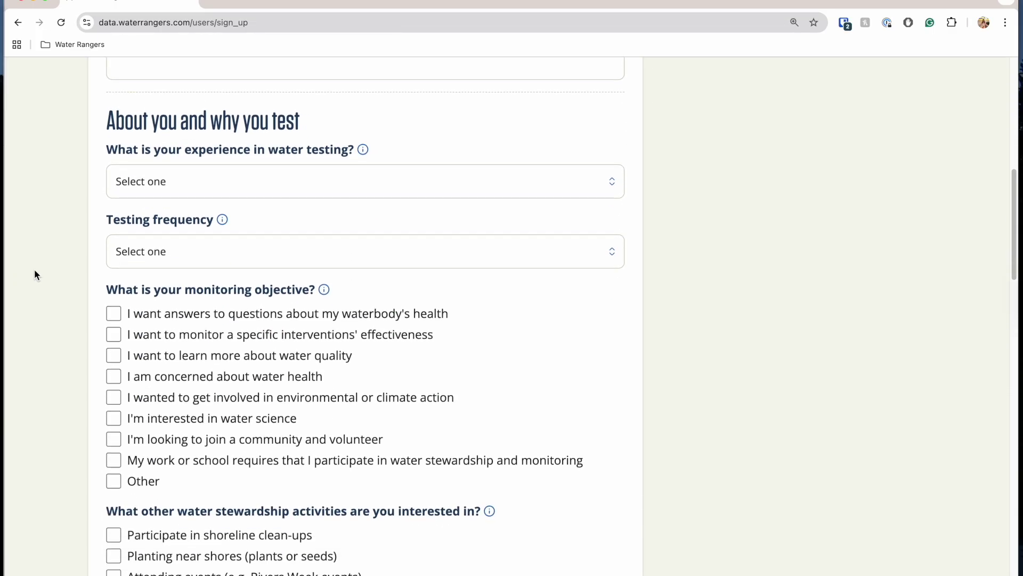
scroll(34, 273, down, 2)
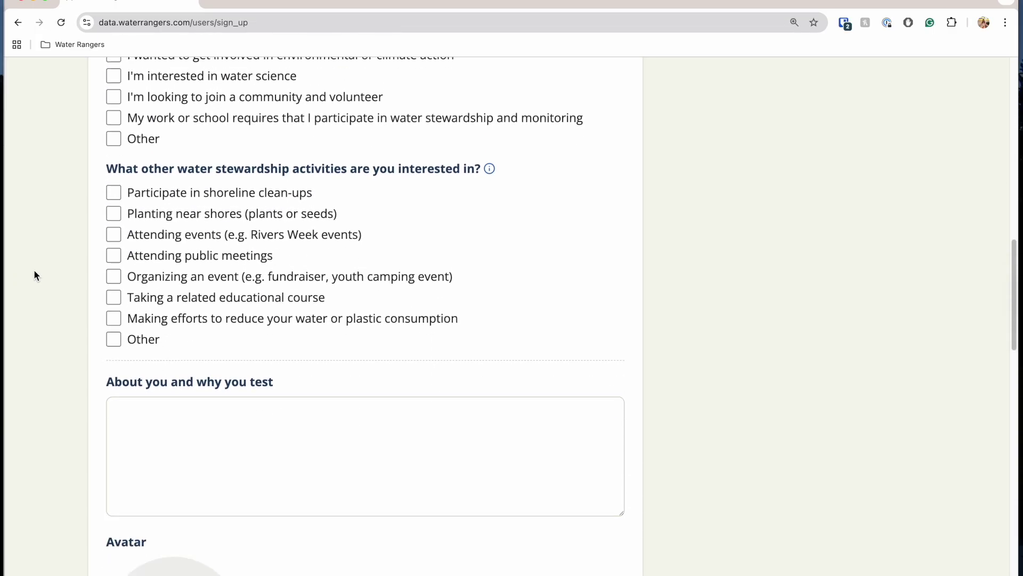
scroll(35, 273, down, 4)
scroll(34, 273, down, 6)
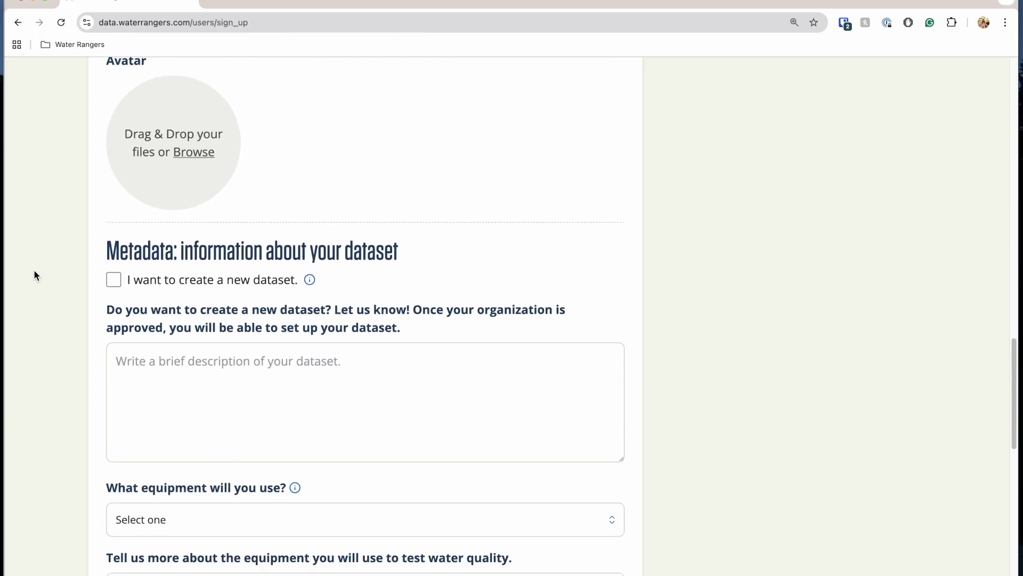
scroll(34, 273, down, 2)
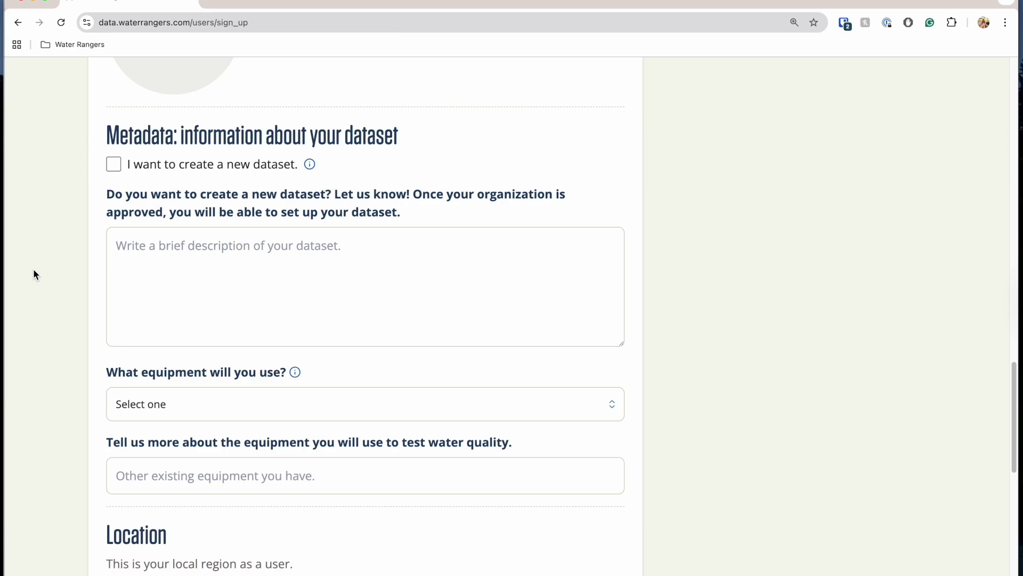
Examine the equipment choices in the sign-up form, leaving them unset, and review the location and agreement fields
click(224, 406)
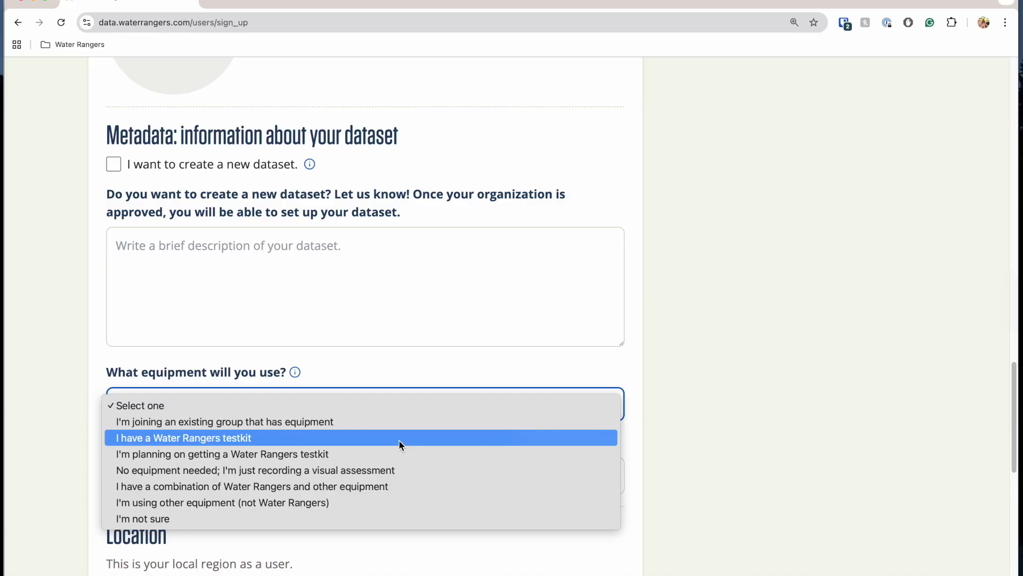
click(746, 436)
scroll(736, 436, down, 5)
scroll(736, 438, down, 5)
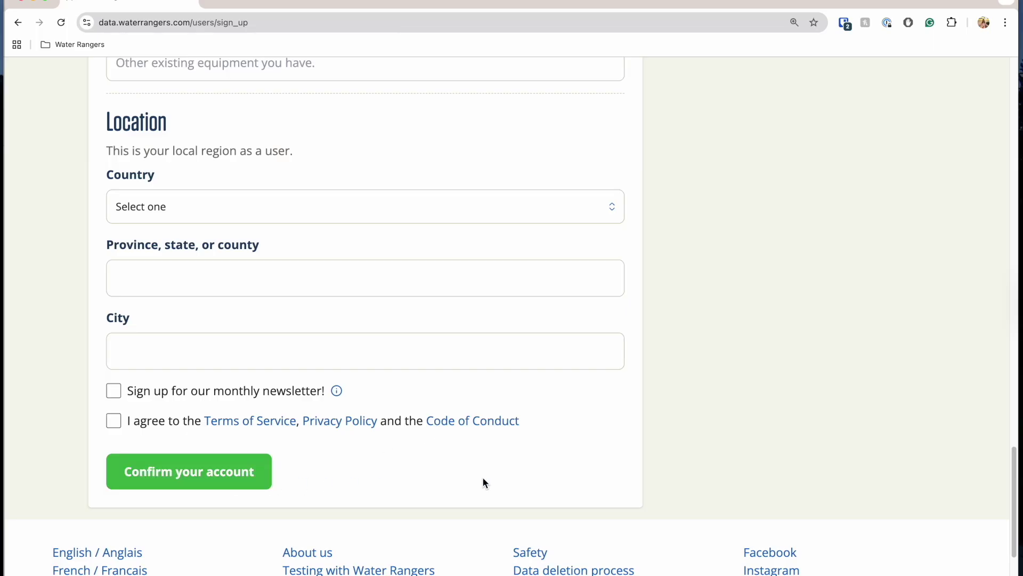
scroll(482, 477, up, 20)
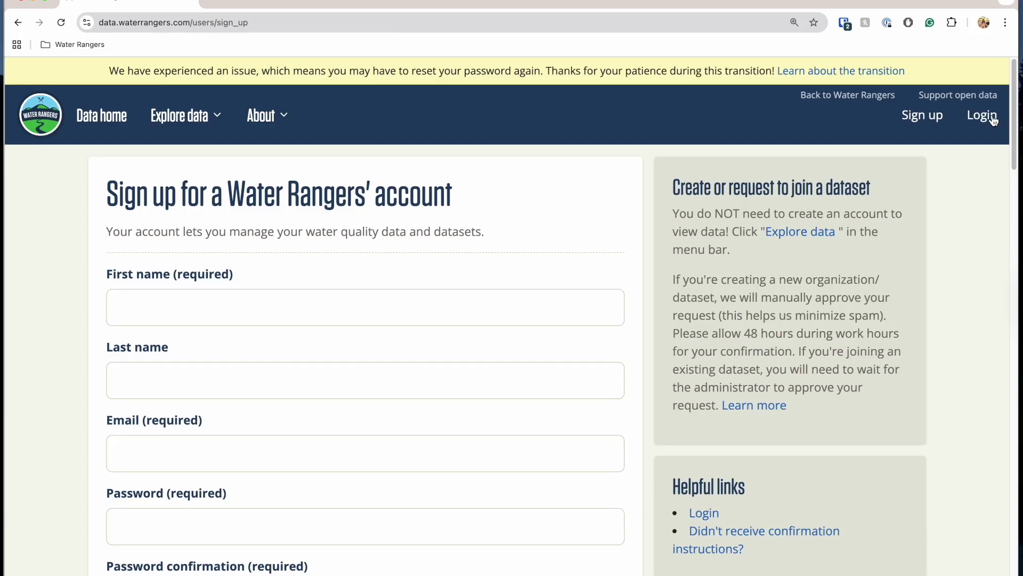
Log in to the existing account with the saved e-mail and password
click(983, 115)
click(183, 266)
click(195, 301)
click(144, 410)
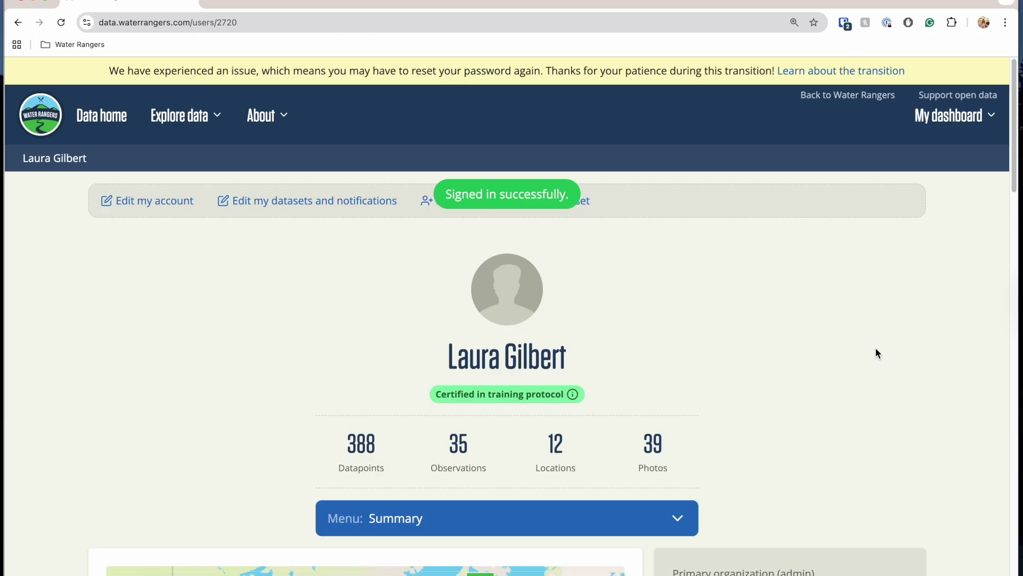
Look through the profile summary, including the activity statistics, map, recent locations and the Other datasets list
scroll(878, 347, down, 2)
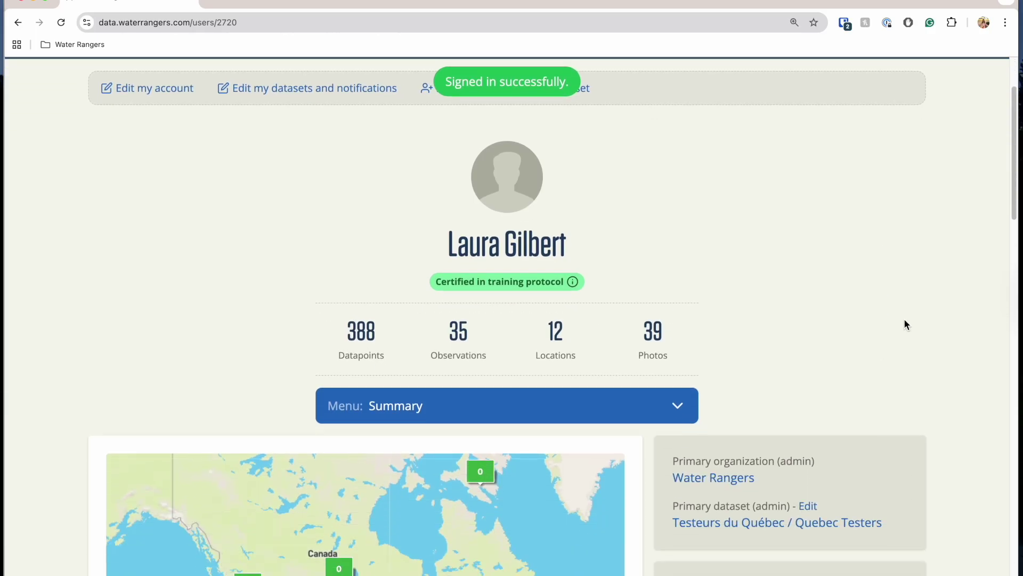
scroll(904, 318, down, 3)
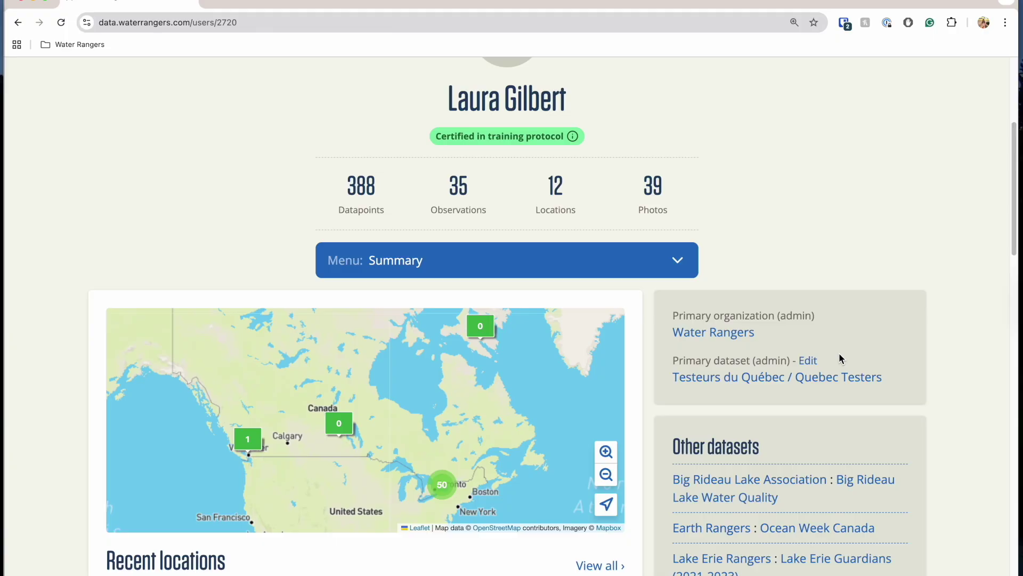
scroll(839, 357, down, 5)
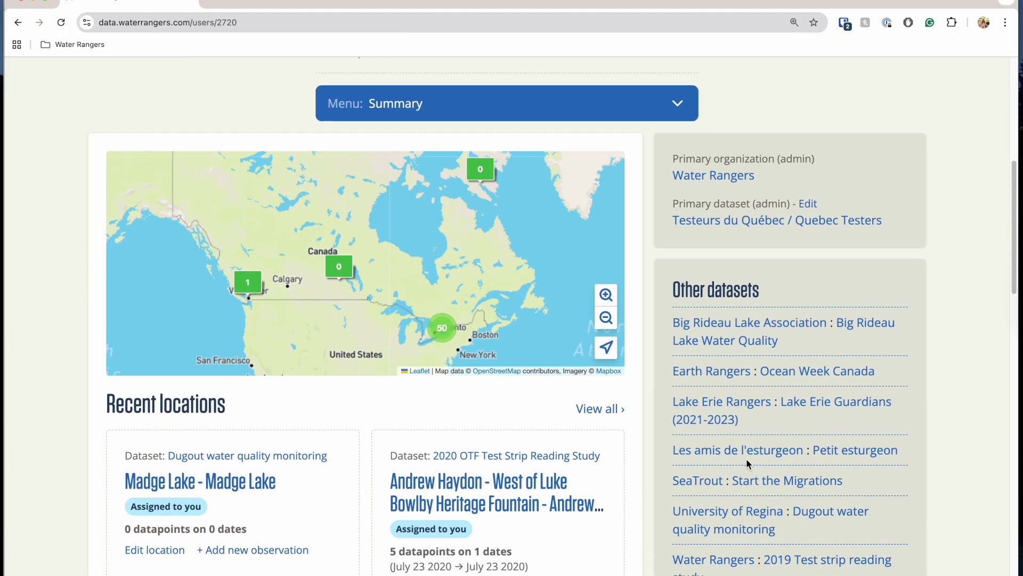
scroll(757, 429, down, 3)
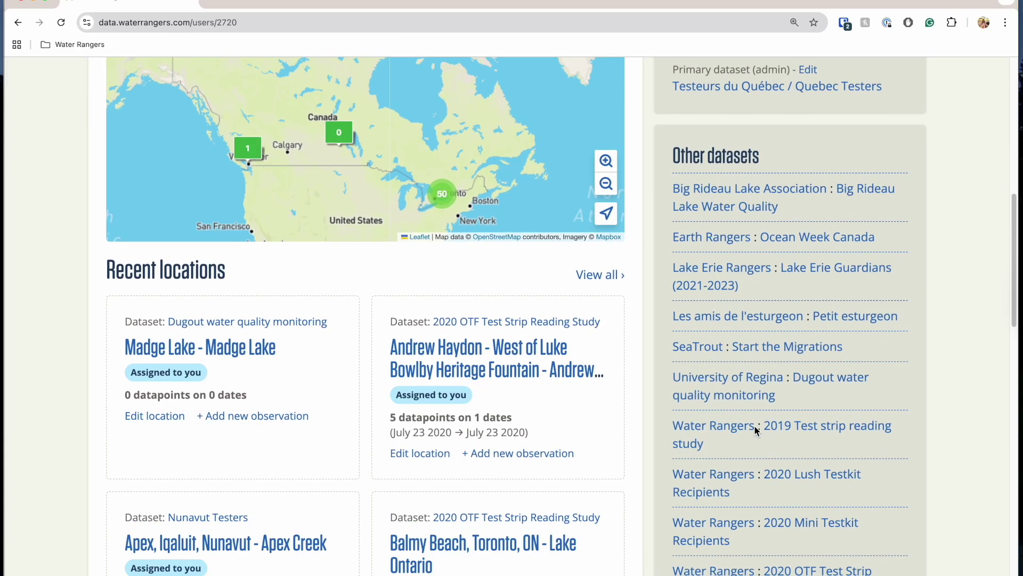
scroll(755, 429, down, 12)
scroll(755, 429, up, 10)
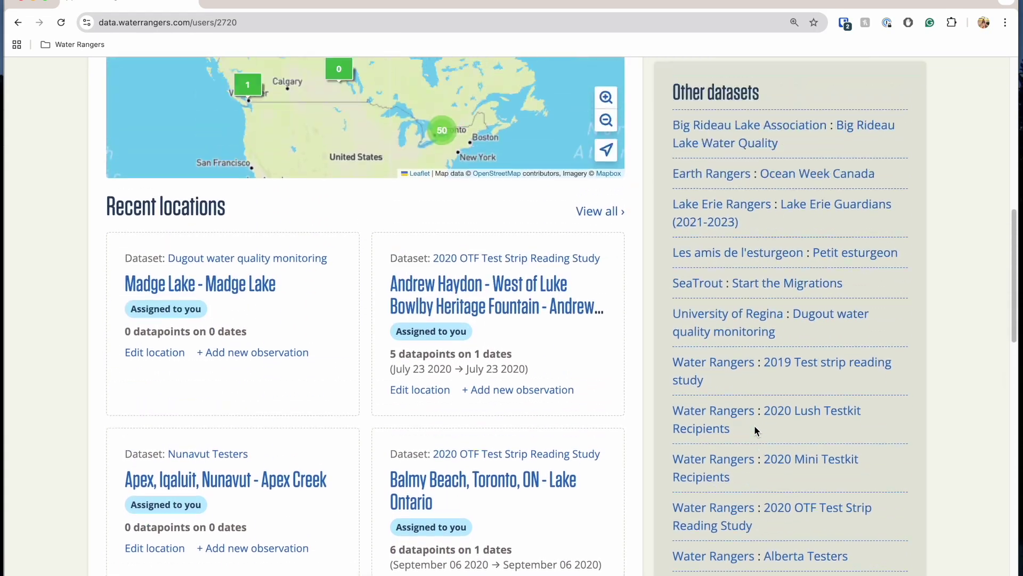
scroll(754, 426, up, 12)
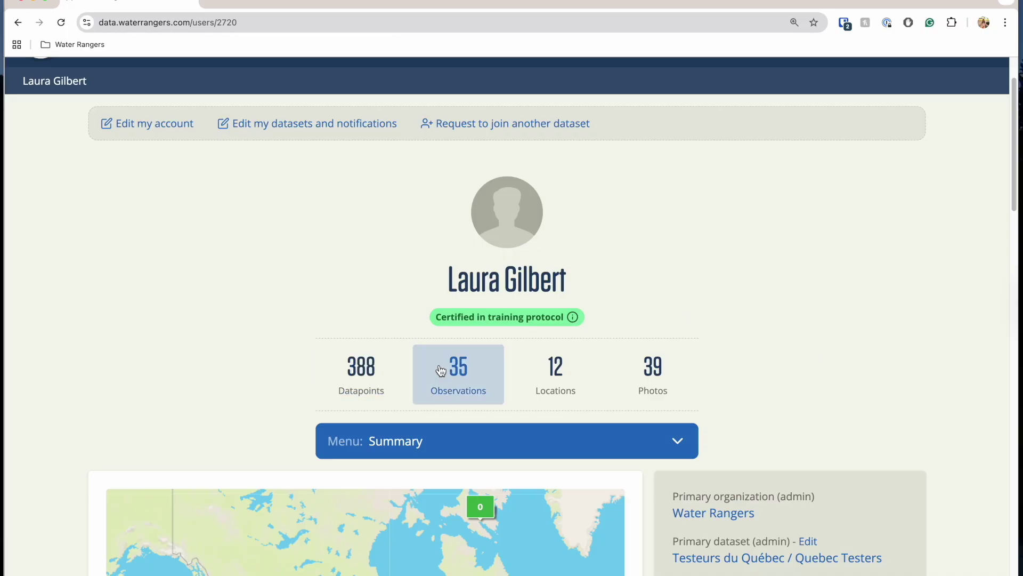
View the profile's available sections without switching from Summary, and check the primary organization and dataset
click(523, 443)
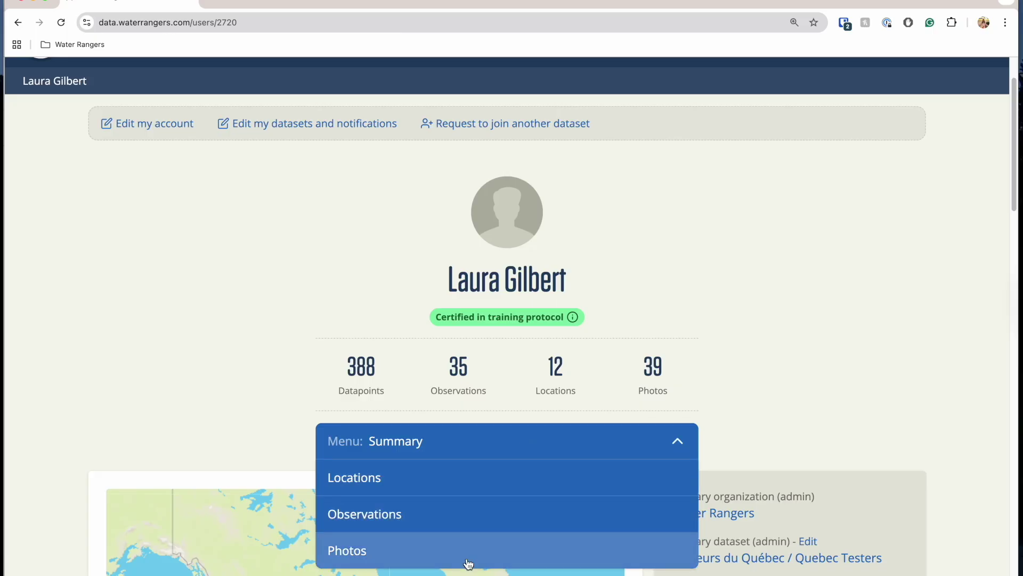
click(180, 263)
scroll(180, 256, up, 1)
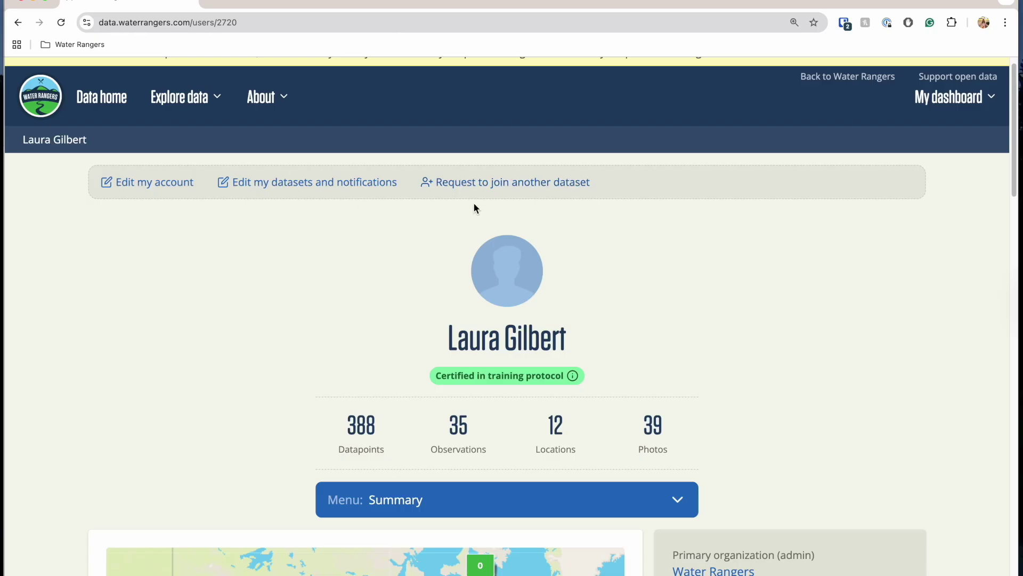
scroll(705, 335, down, 3)
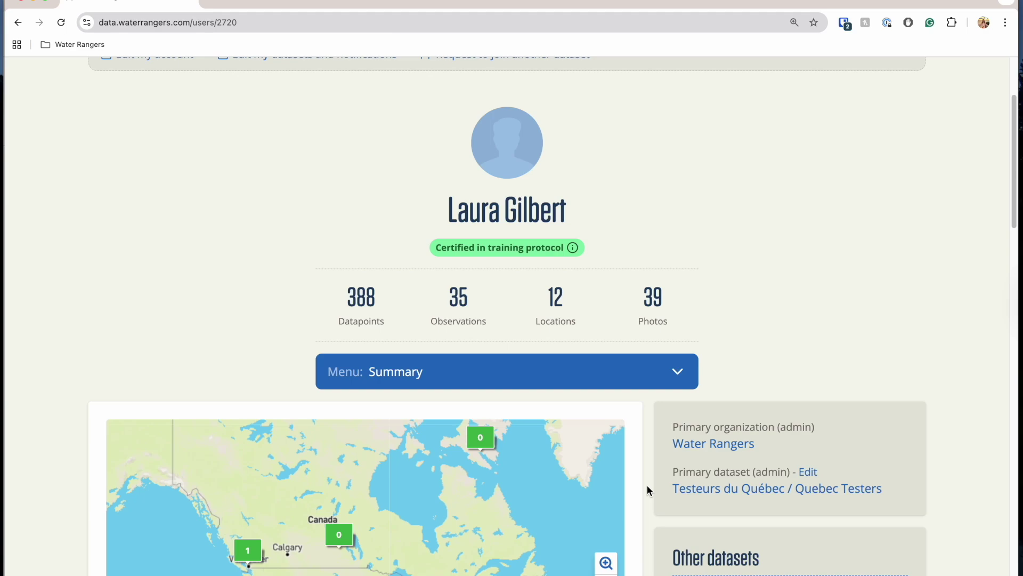
scroll(647, 485, up, 3)
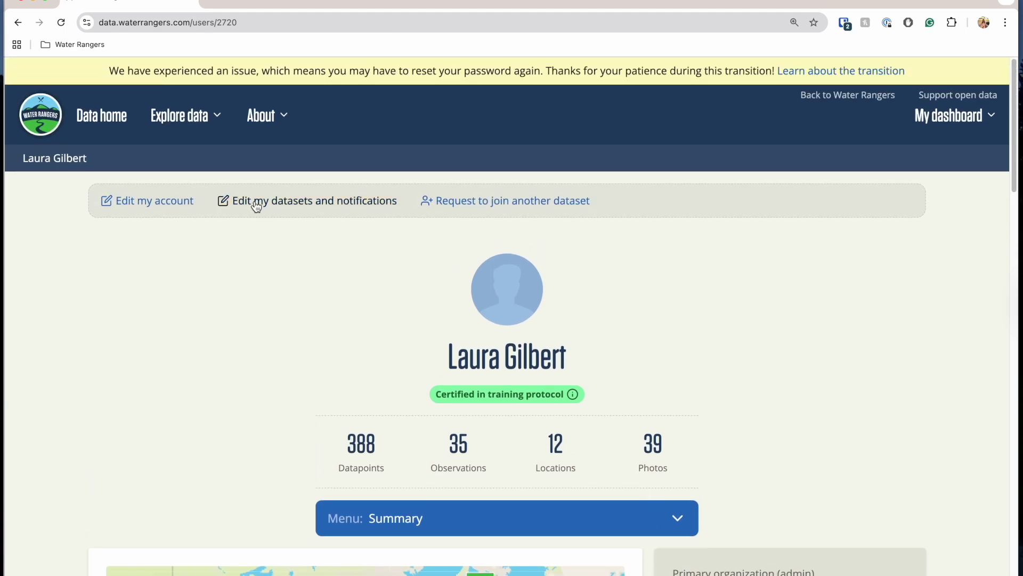
Open the dataset and notification settings and try to make 2020 Mini Testkit Recipients the primary dataset
click(285, 209)
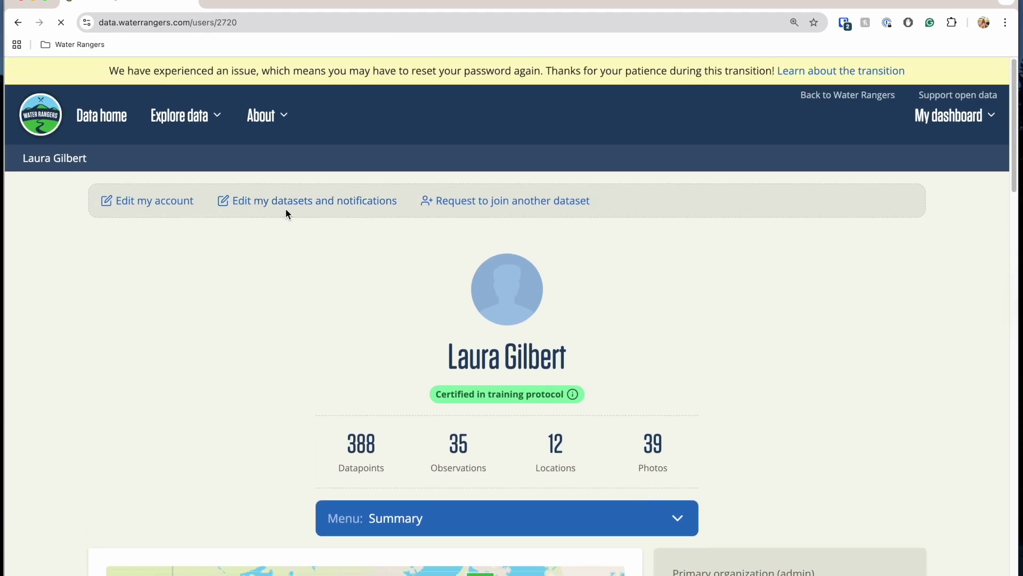
scroll(465, 272, down, 4)
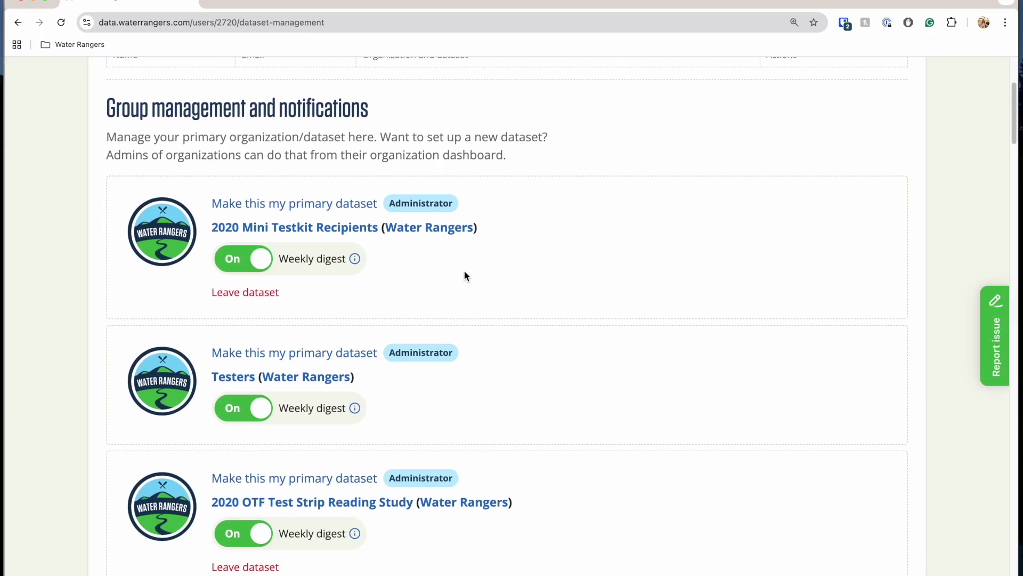
scroll(464, 271, down, 1)
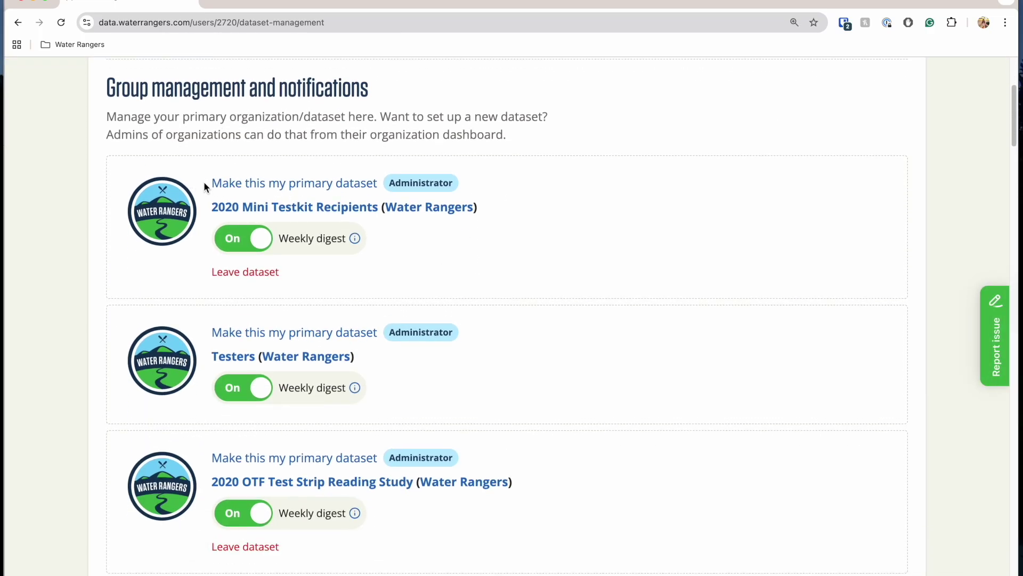
click(243, 188)
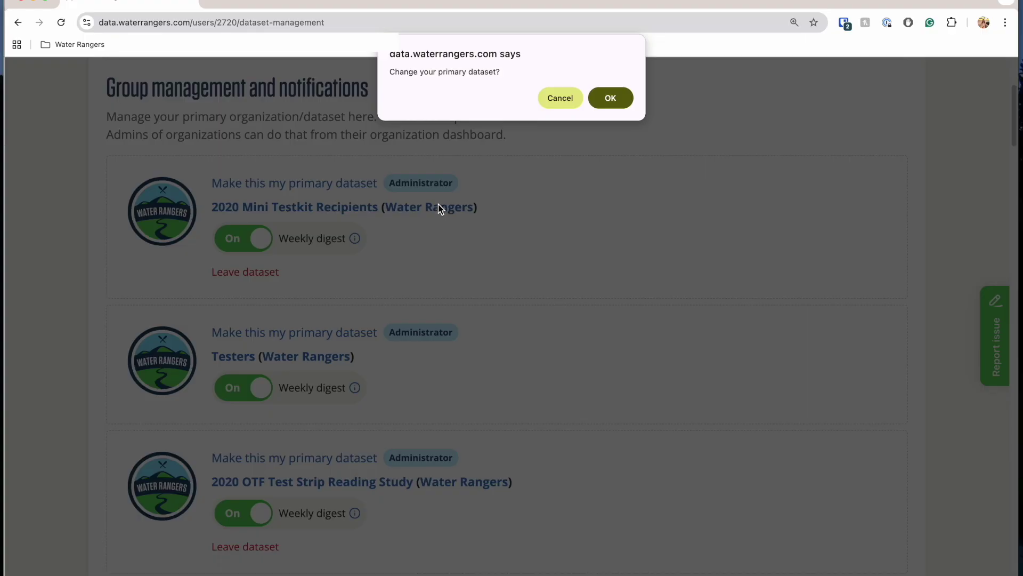
click(558, 99)
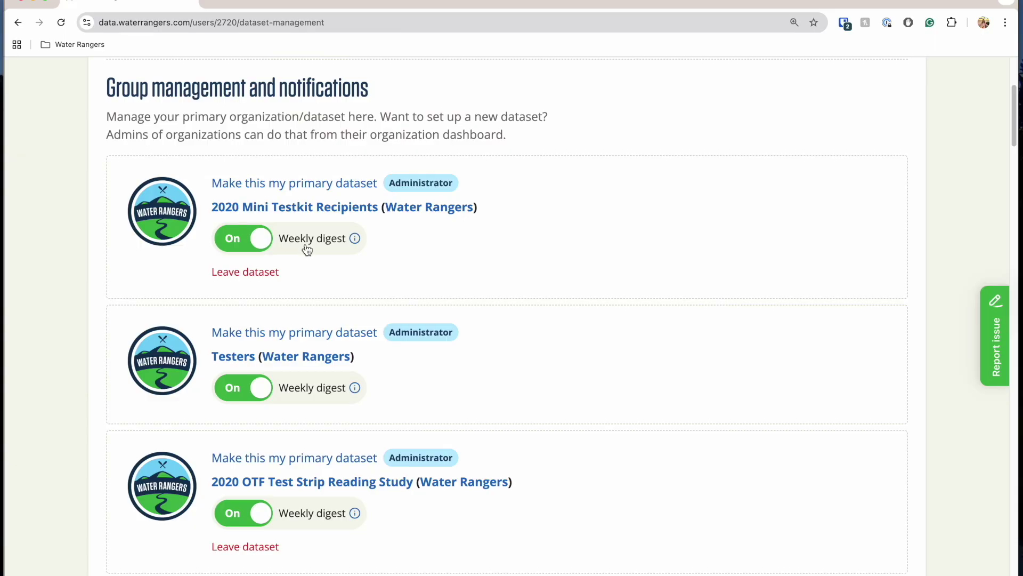
Return to the profile, open the account for editing and review its personal, location and password fields
scroll(307, 248, up, 5)
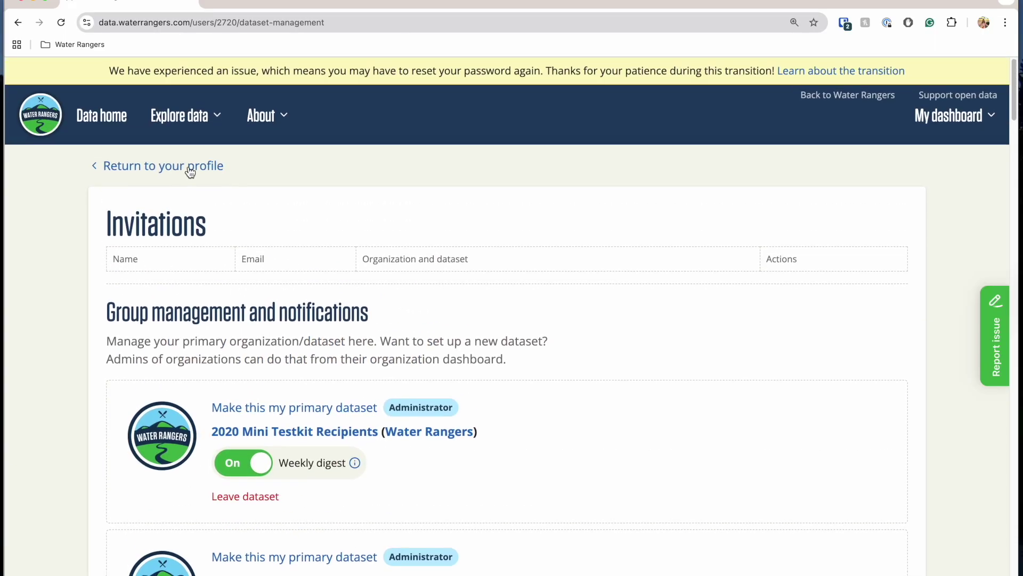
click(190, 168)
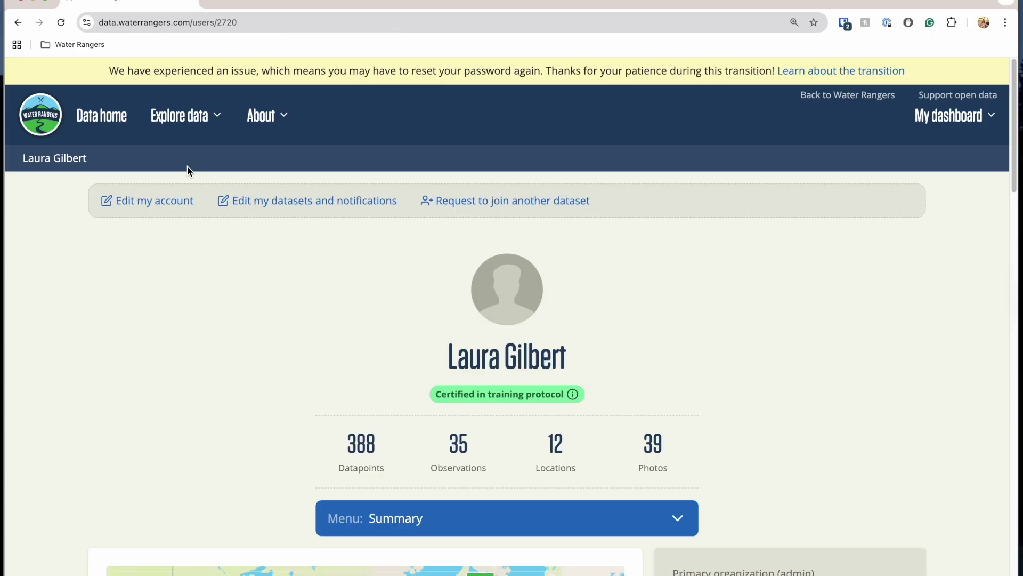
click(165, 199)
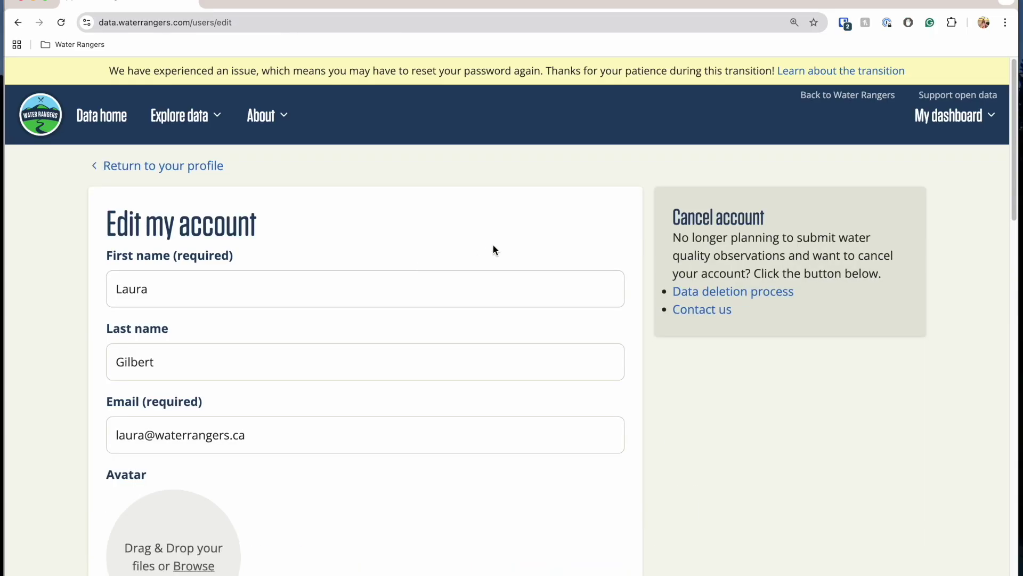
scroll(512, 250, down, 7)
scroll(529, 256, down, 12)
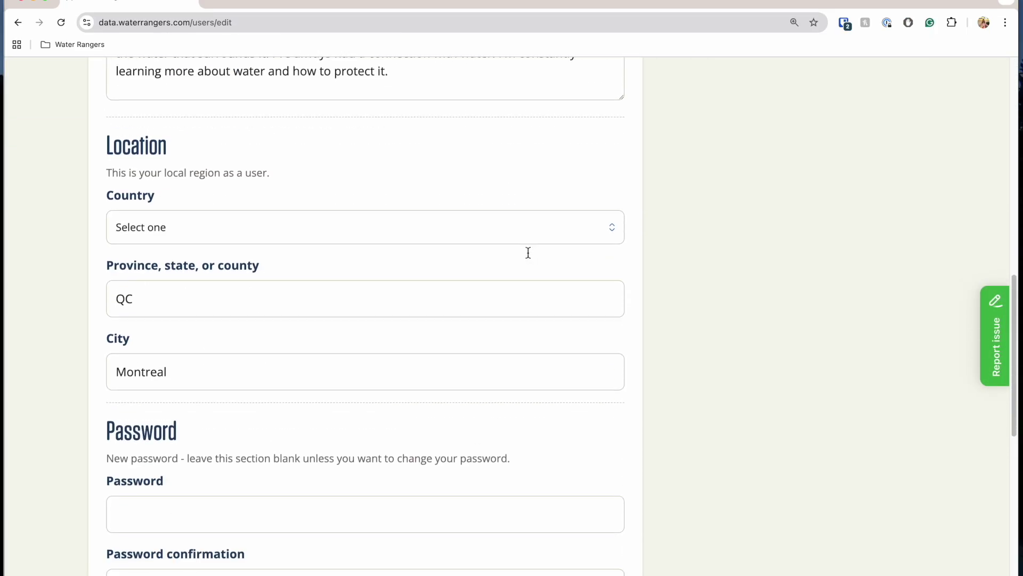
scroll(528, 251, up, 15)
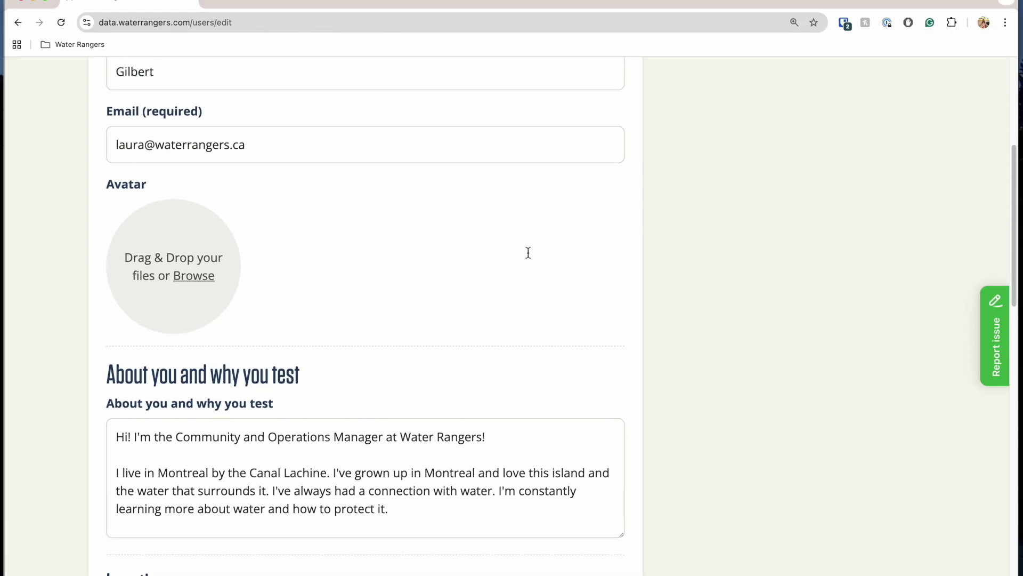
Return to the profile, check the training protocol certification requirements and view the full details for the Testeurs du Québec / Quebec Testers dataset
click(192, 171)
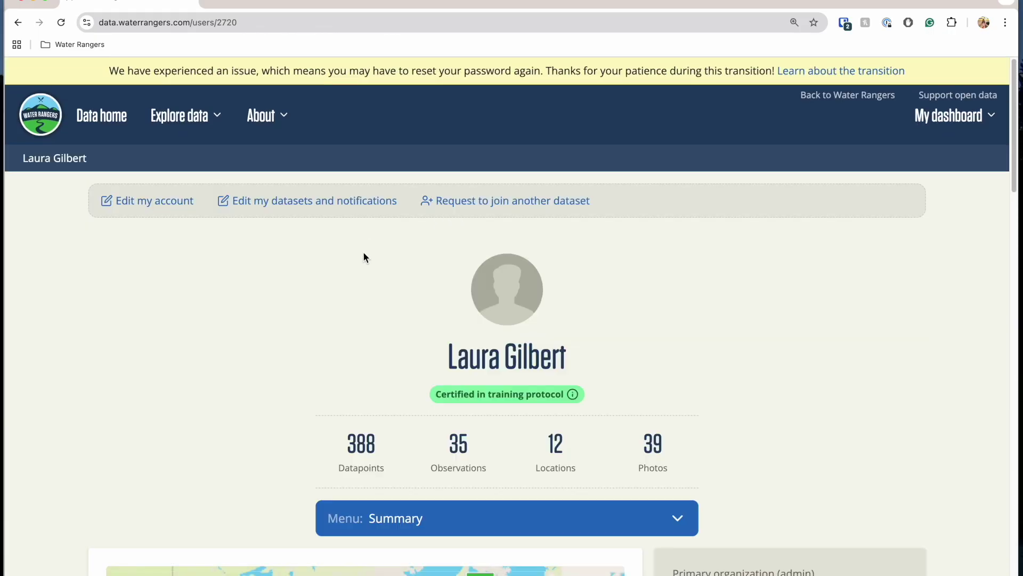
click(576, 402)
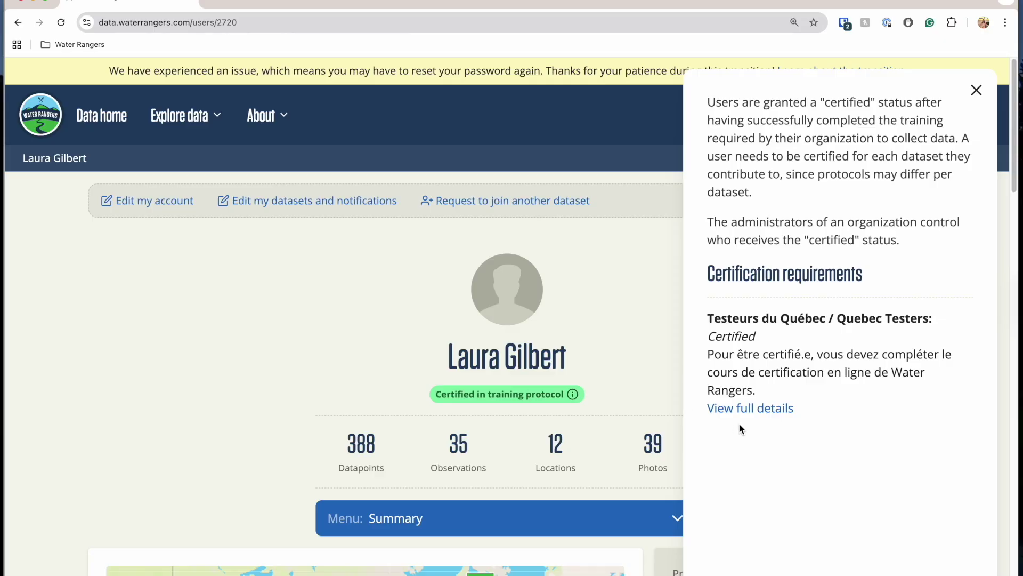
click(747, 408)
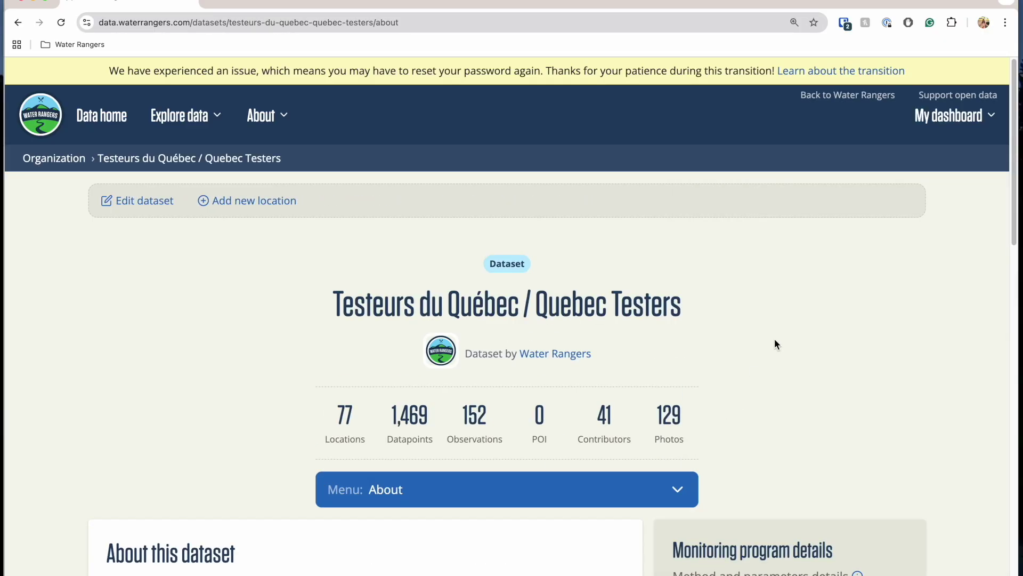
scroll(807, 315, down, 3)
scroll(807, 316, down, 3)
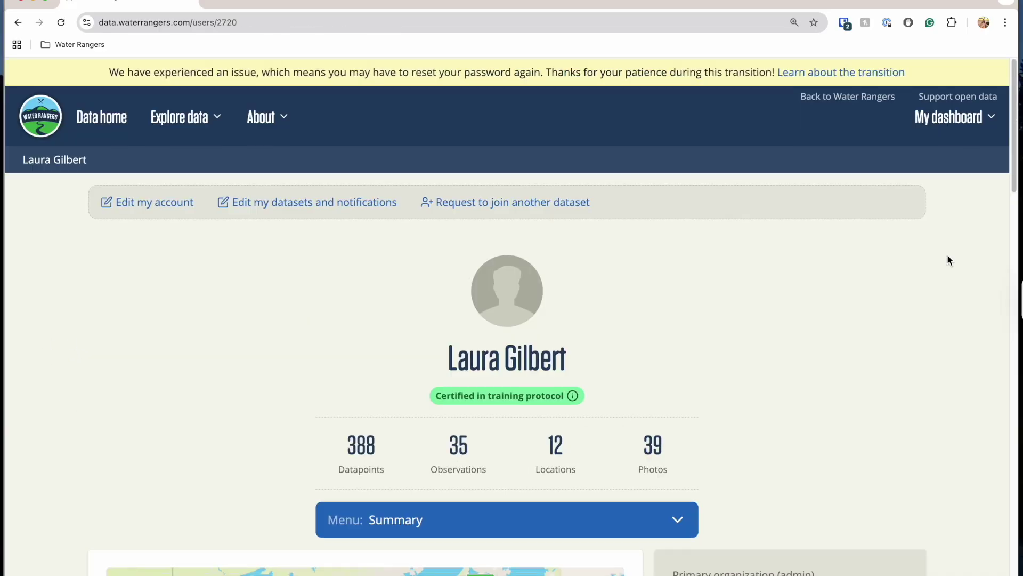
Open the primary dataset Testeurs du Québec / Quebec Testers from the profile and look over its summary and monitoring program details
scroll(947, 256, down, 1)
scroll(947, 258, down, 2)
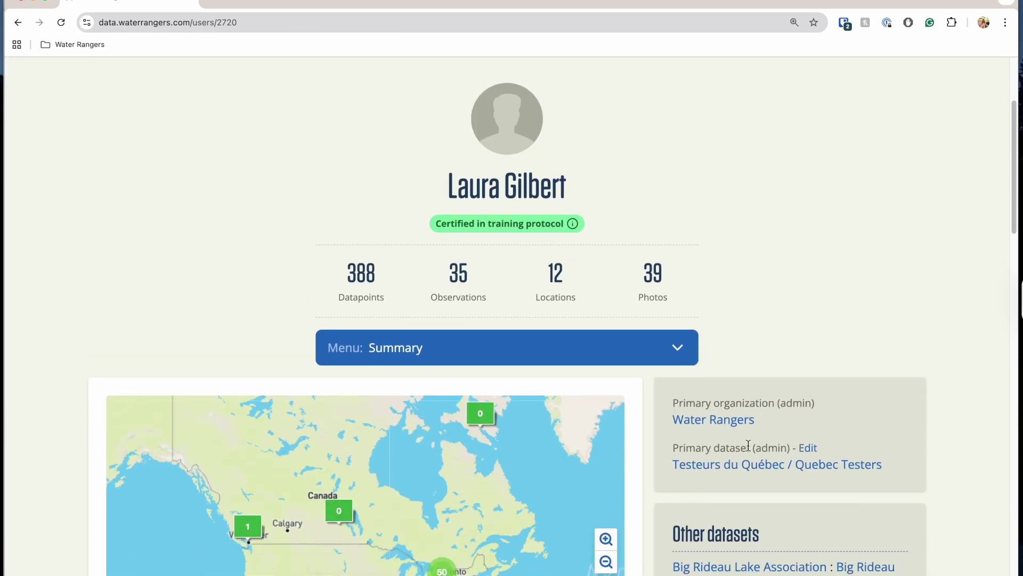
click(734, 472)
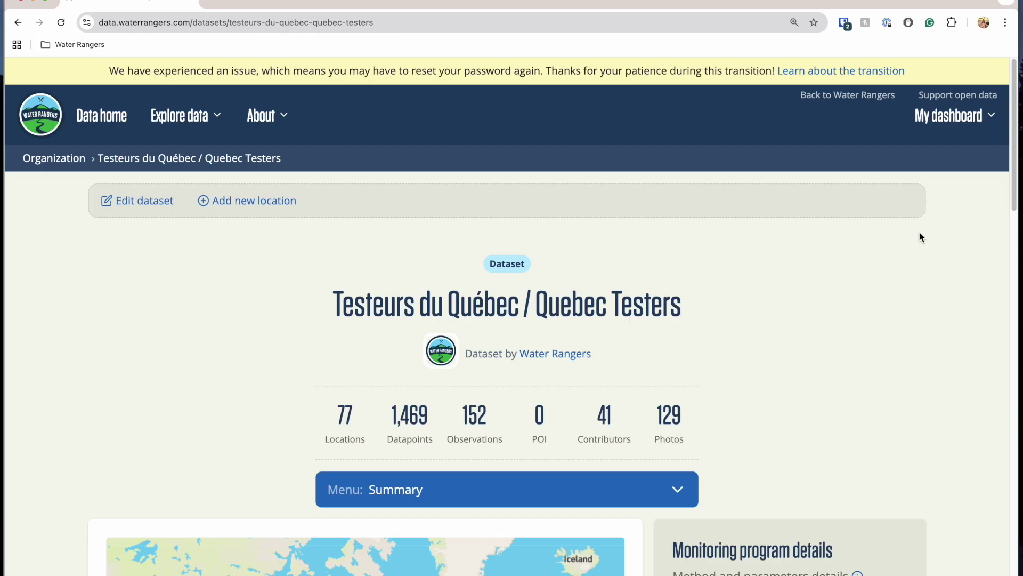
scroll(877, 256, down, 1)
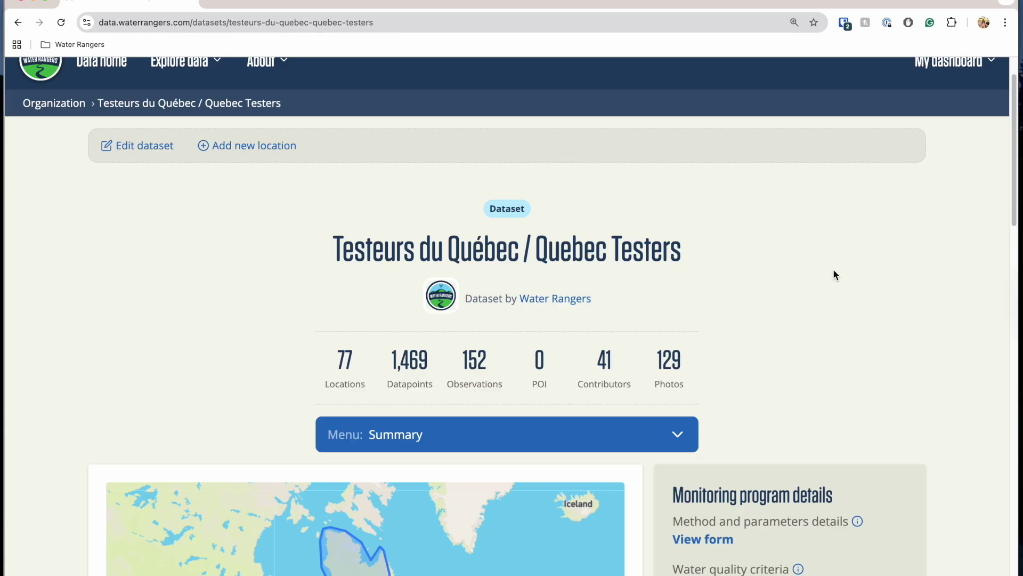
scroll(833, 270, down, 2)
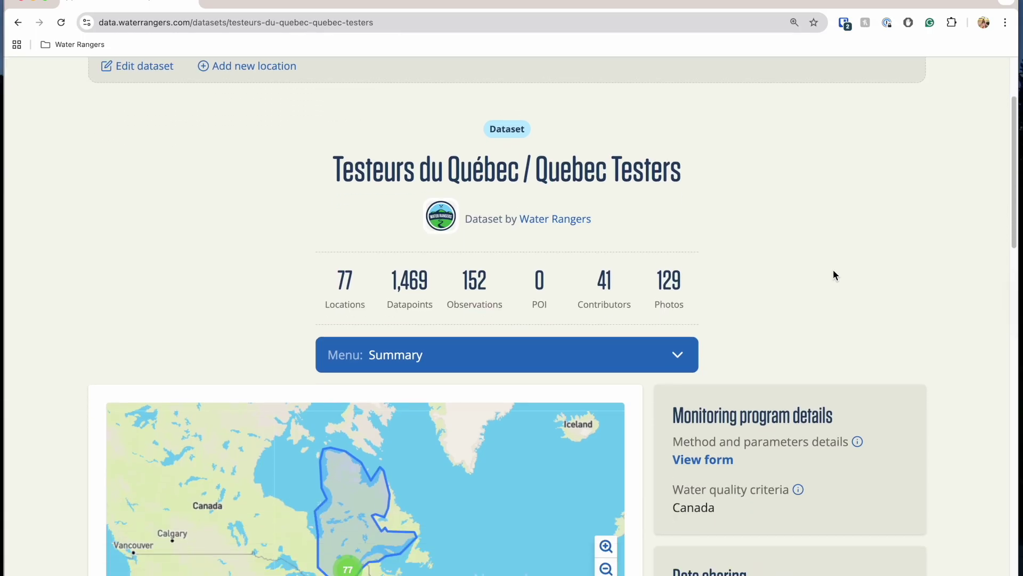
scroll(834, 270, up, 1)
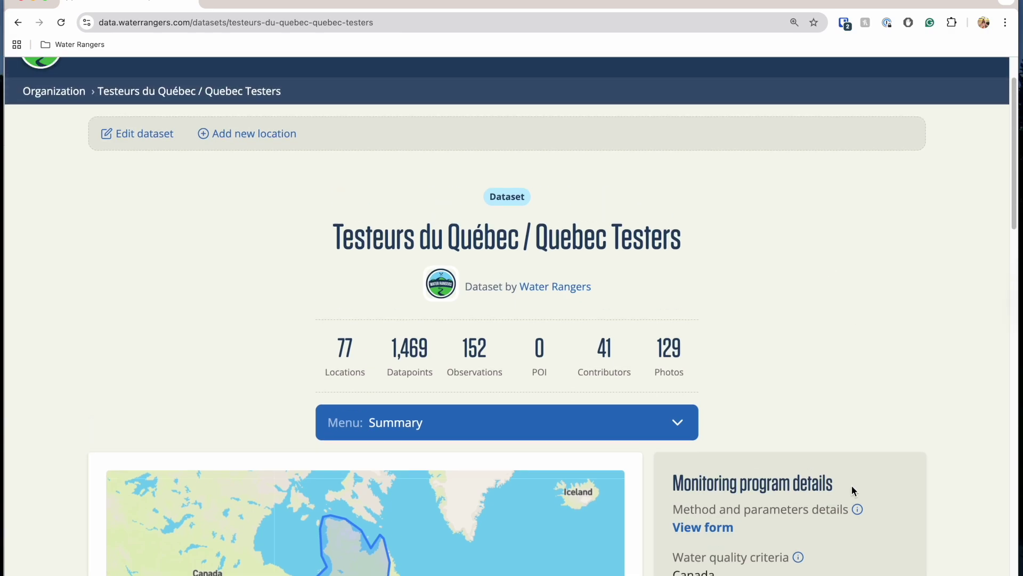
View the dataset's form, review its weather, qualitative, chemistry and physical test parameters, and return to the dataset
click(707, 527)
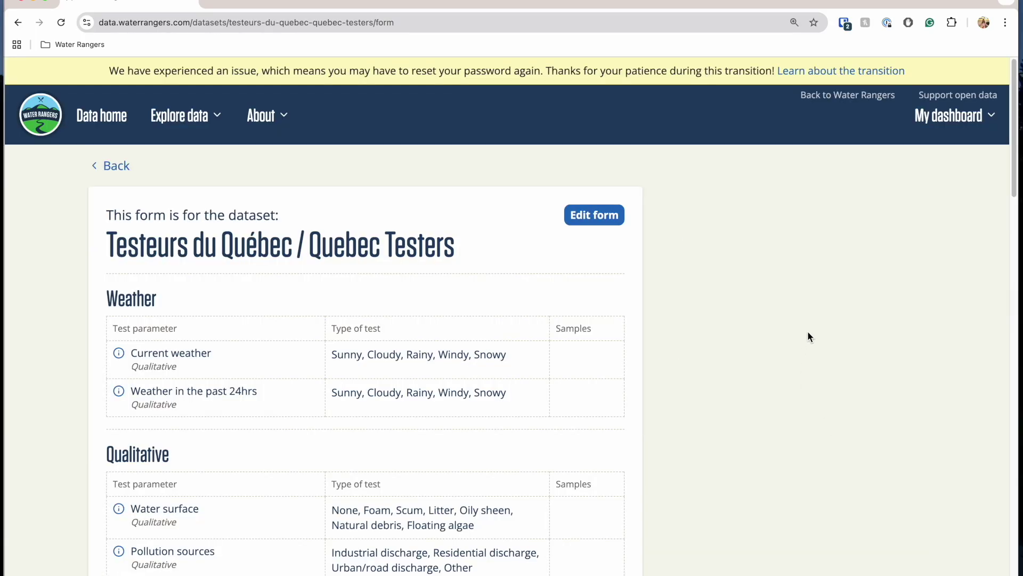
scroll(807, 340, down, 4)
scroll(784, 313, down, 6)
scroll(783, 317, down, 3)
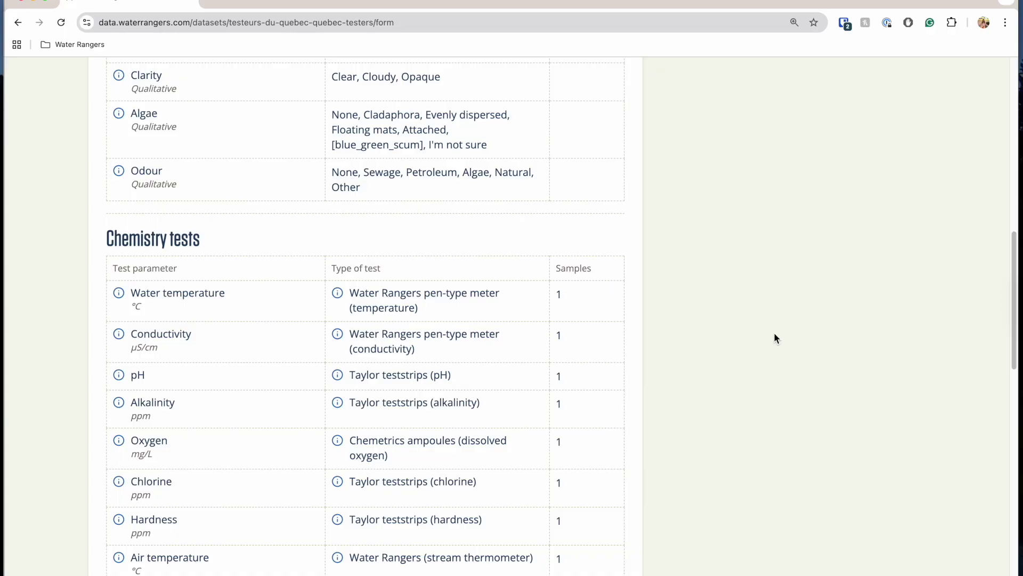
scroll(774, 338, down, 9)
scroll(774, 338, down, 5)
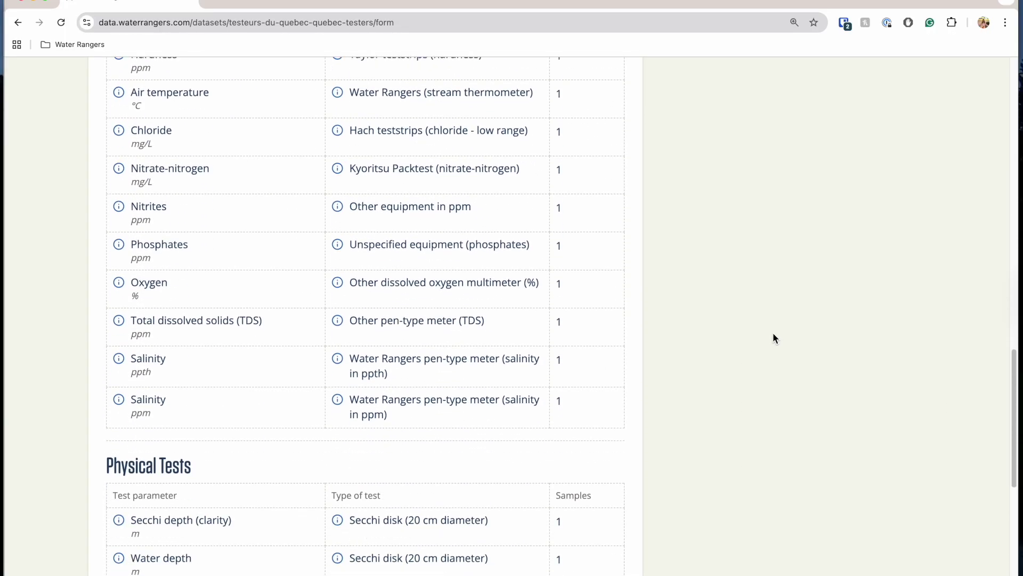
scroll(773, 338, up, 20)
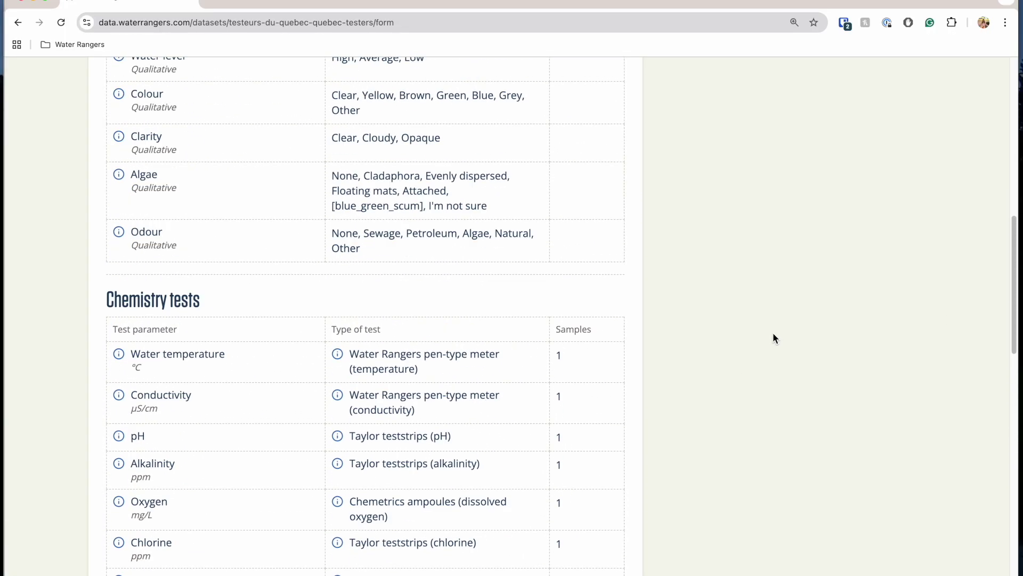
click(115, 167)
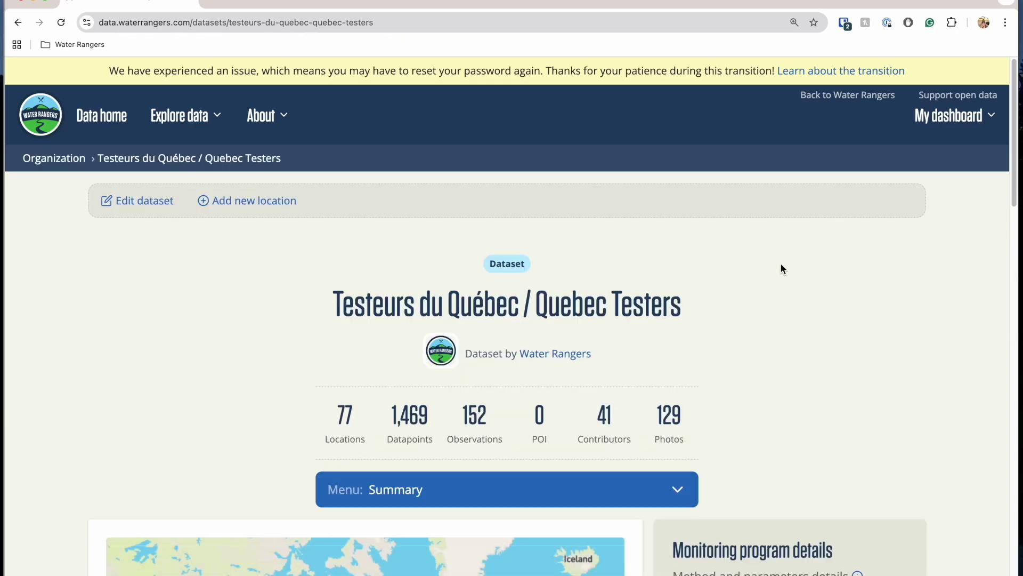
Open the dataset for editing and select Our community as intended audience and Benchmarking of water body or watershed health as intended use
scroll(779, 263, down, 2)
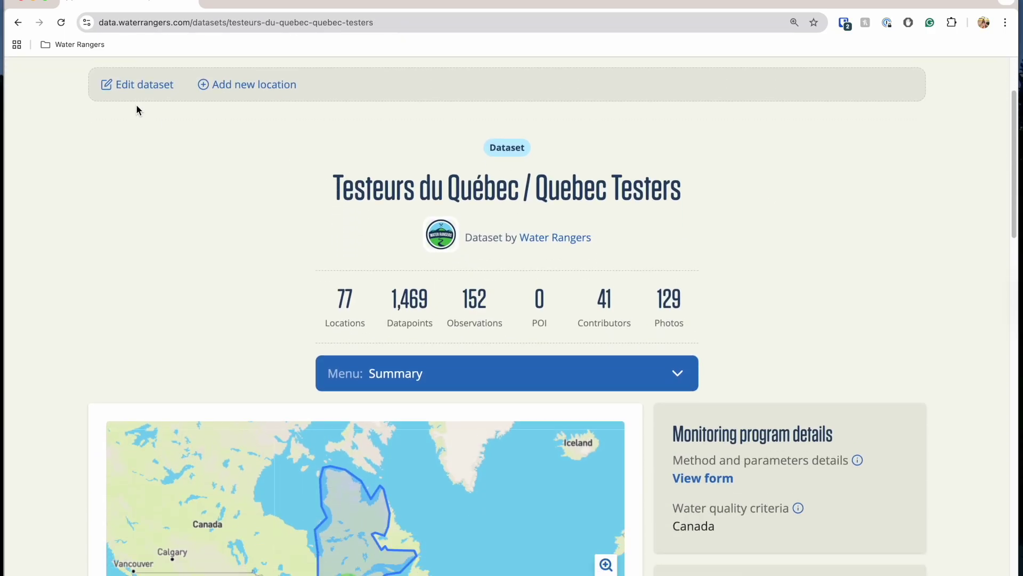
click(142, 90)
scroll(504, 255, down, 1)
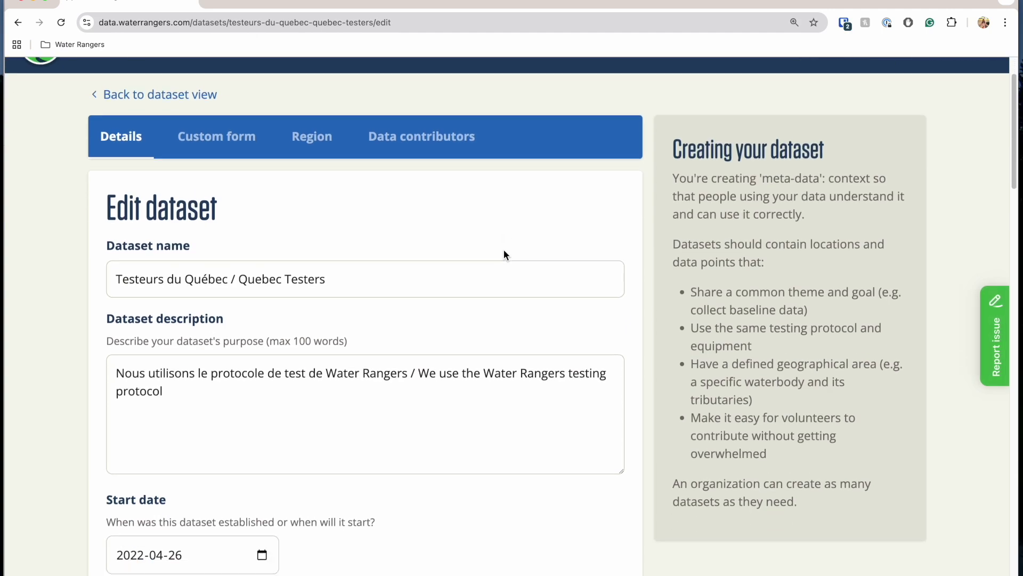
scroll(503, 254, down, 1)
scroll(423, 210, down, 4)
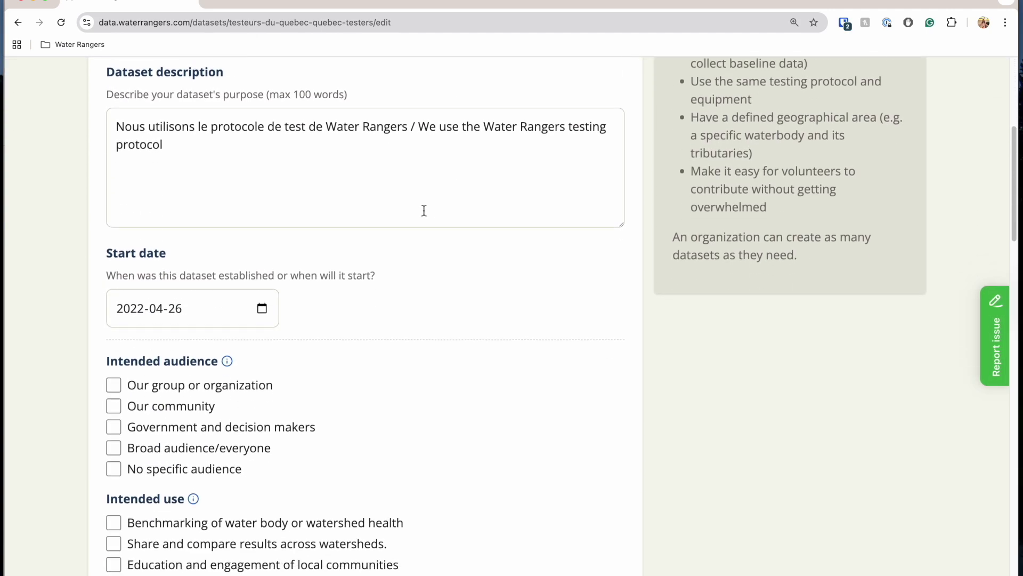
scroll(424, 210, down, 5)
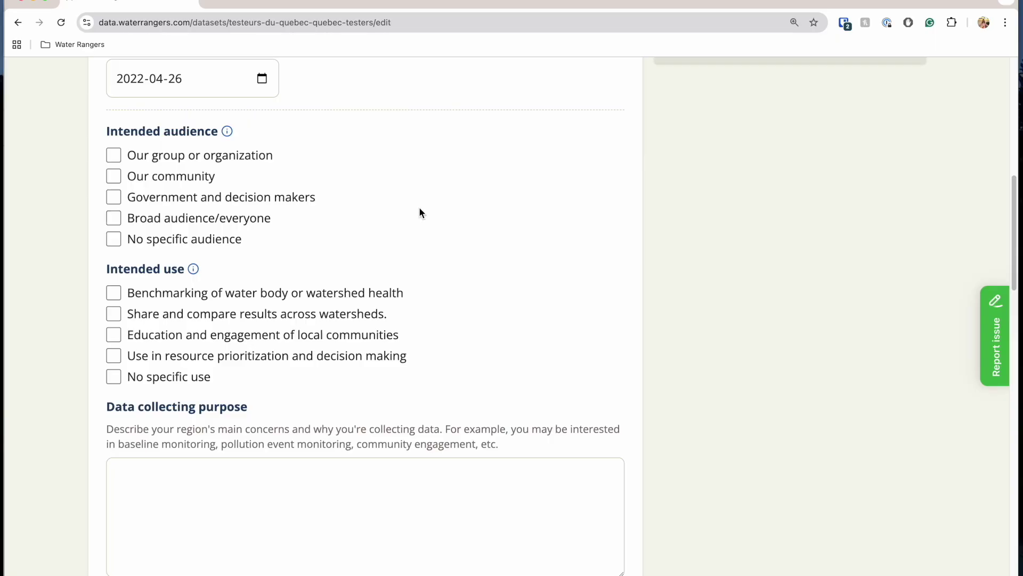
click(113, 176)
click(113, 293)
Set the dataset's testing frequency to Monthly Water Rangers protocol, check the standards and data sharing options, and save the details
scroll(517, 296, down, 6)
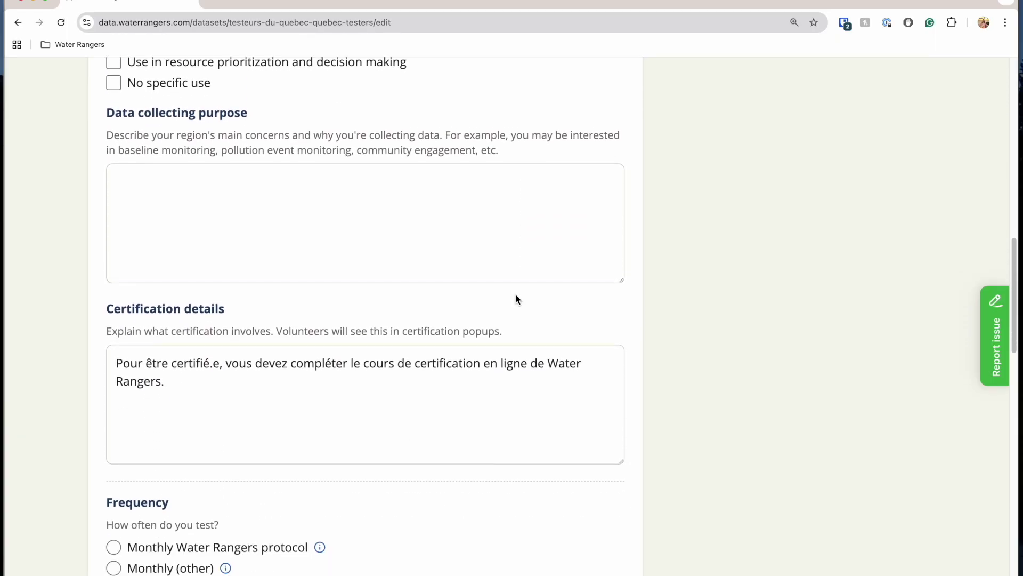
scroll(608, 299, down, 4)
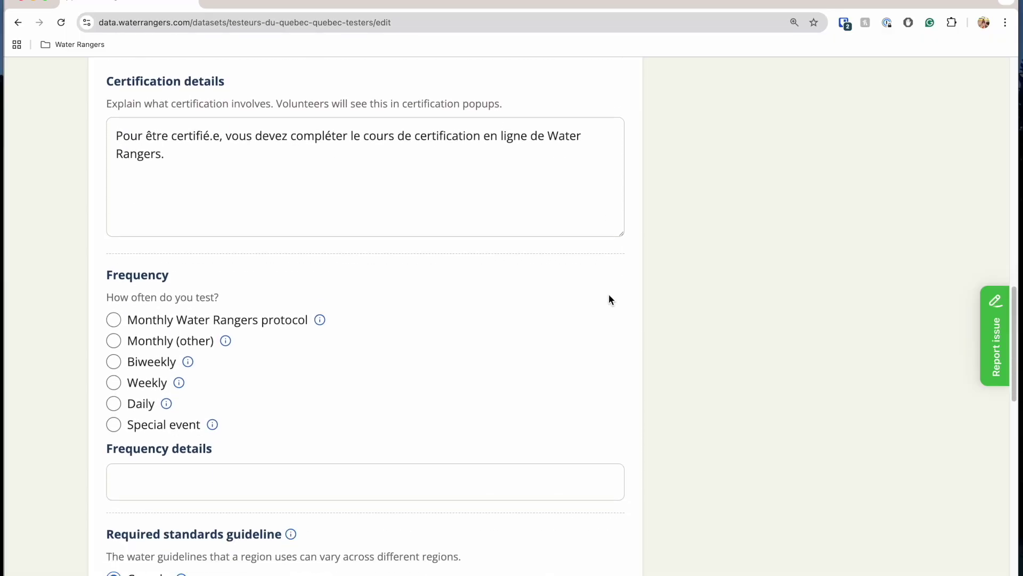
scroll(416, 317, down, 6)
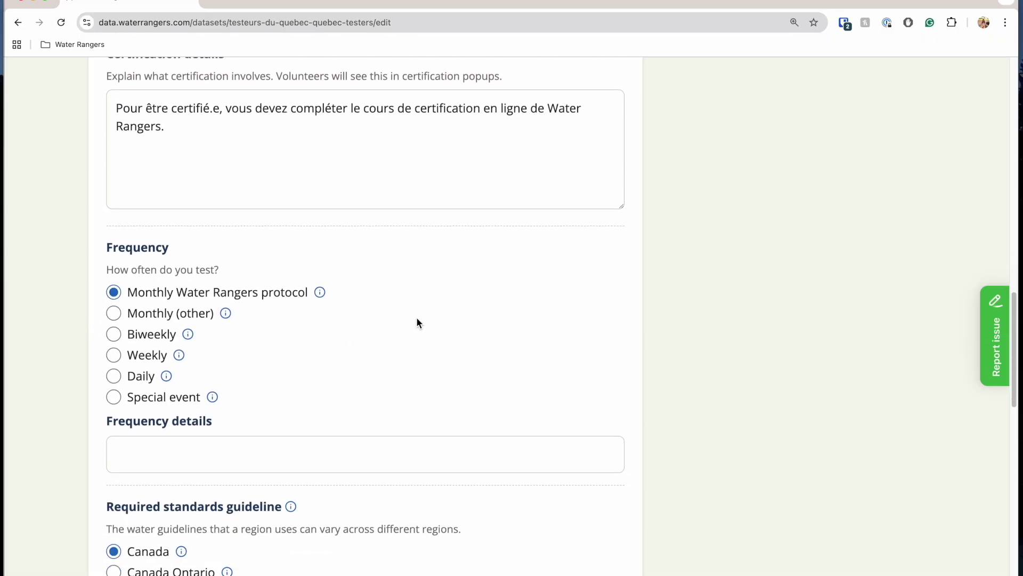
scroll(417, 318, down, 6)
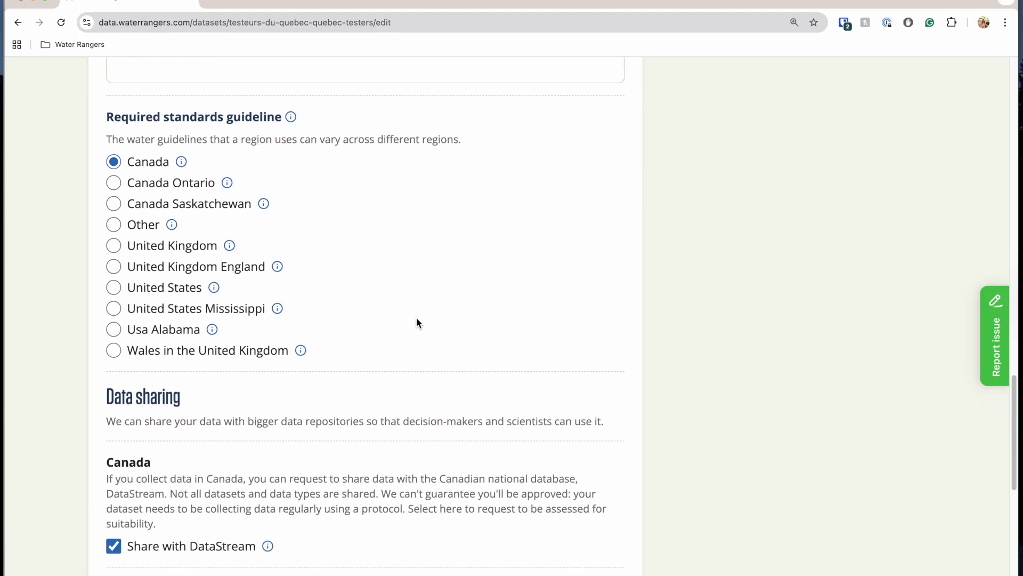
scroll(417, 320, down, 1)
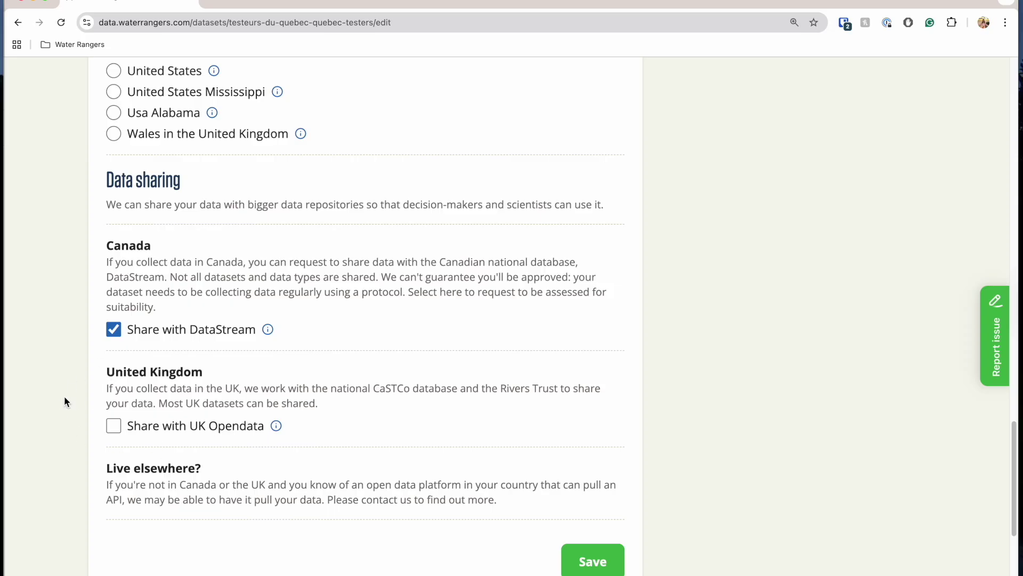
click(617, 565)
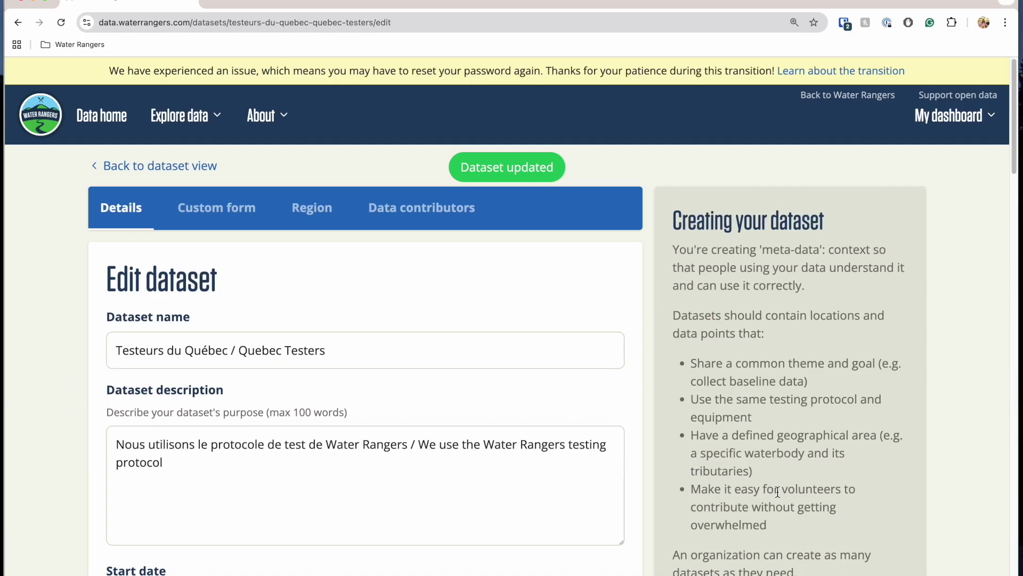
Open the dataset's custom form for editing and start adding a pH parameter to the chemical tests
click(216, 212)
scroll(65, 397, down, 15)
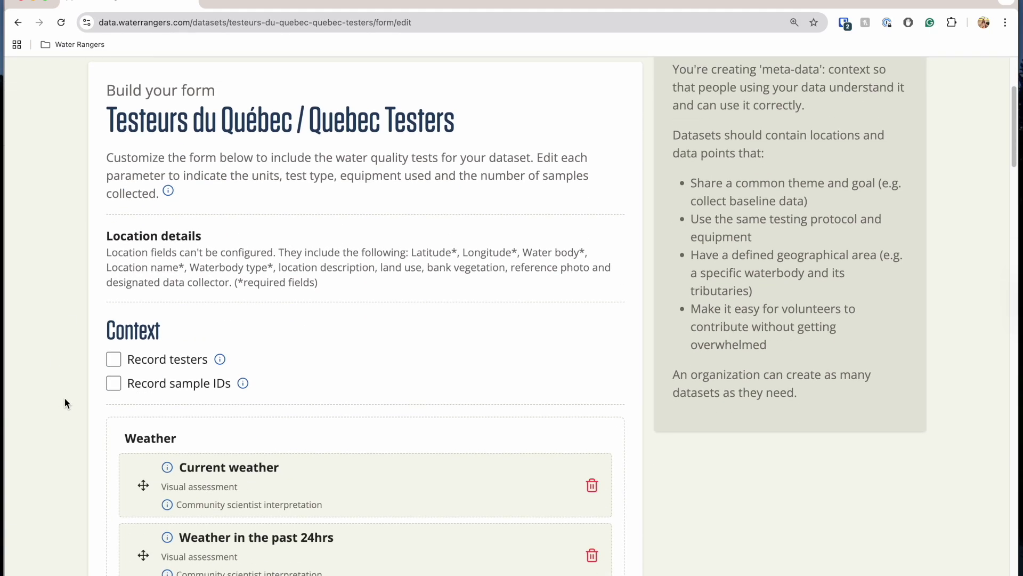
scroll(65, 398, down, 15)
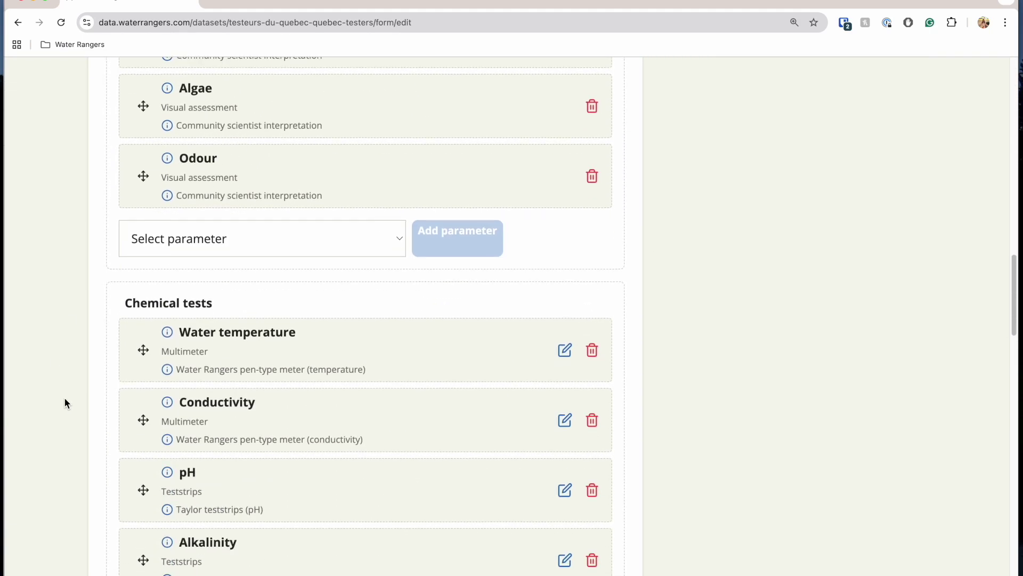
scroll(65, 403, down, 6)
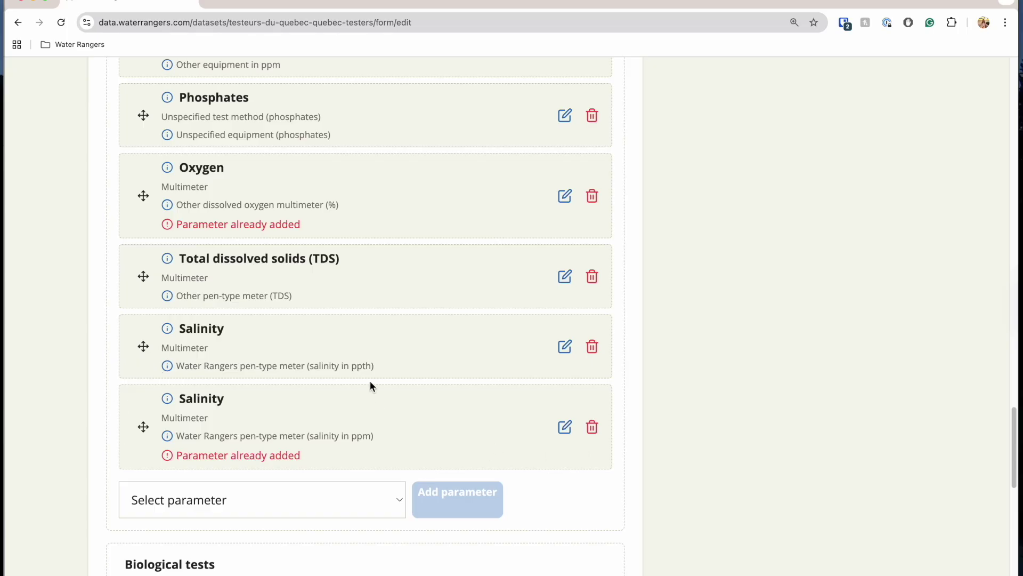
click(189, 494)
scroll(199, 427, down, 2)
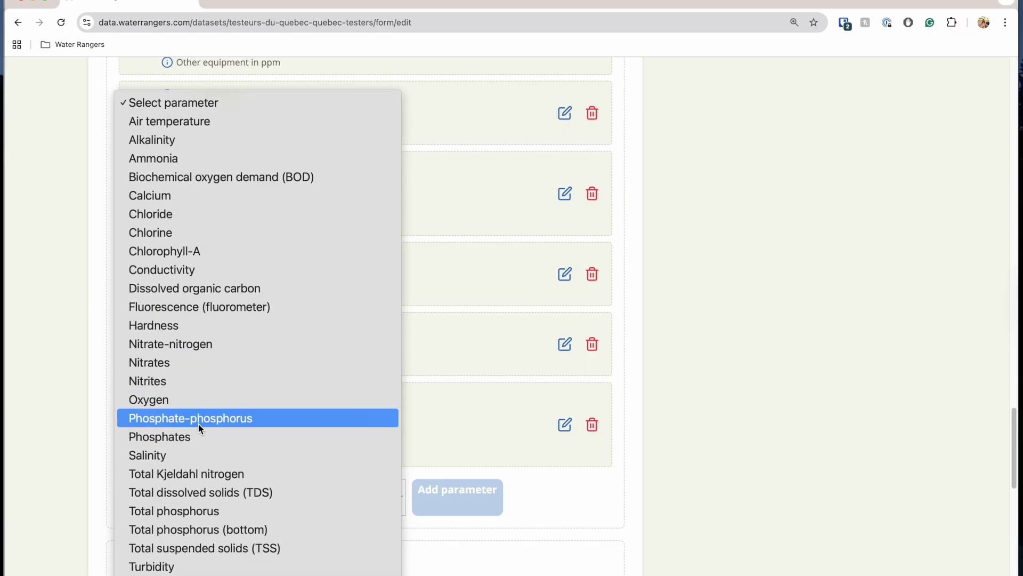
click(213, 575)
click(461, 515)
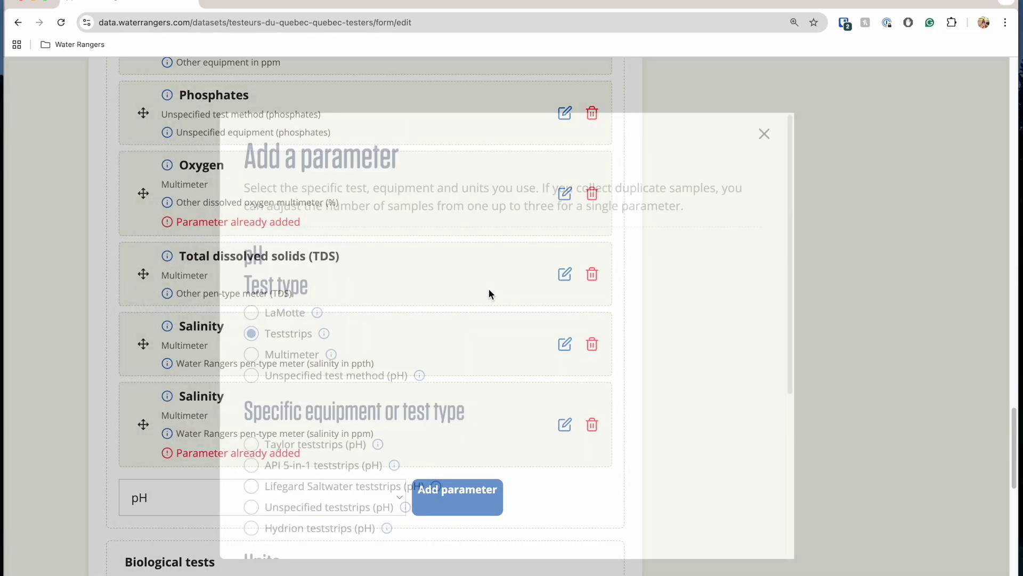
scroll(478, 284, down, 3)
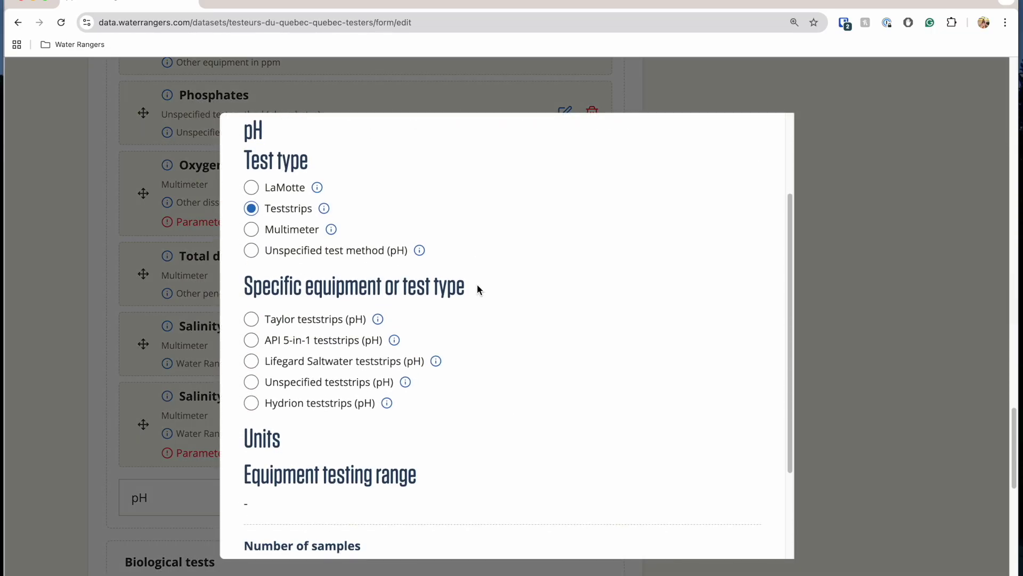
Compare the pH test types, choose Unspecified test method (pH), and read the explanations of the unspecified method and equipment
click(255, 187)
click(253, 210)
click(252, 232)
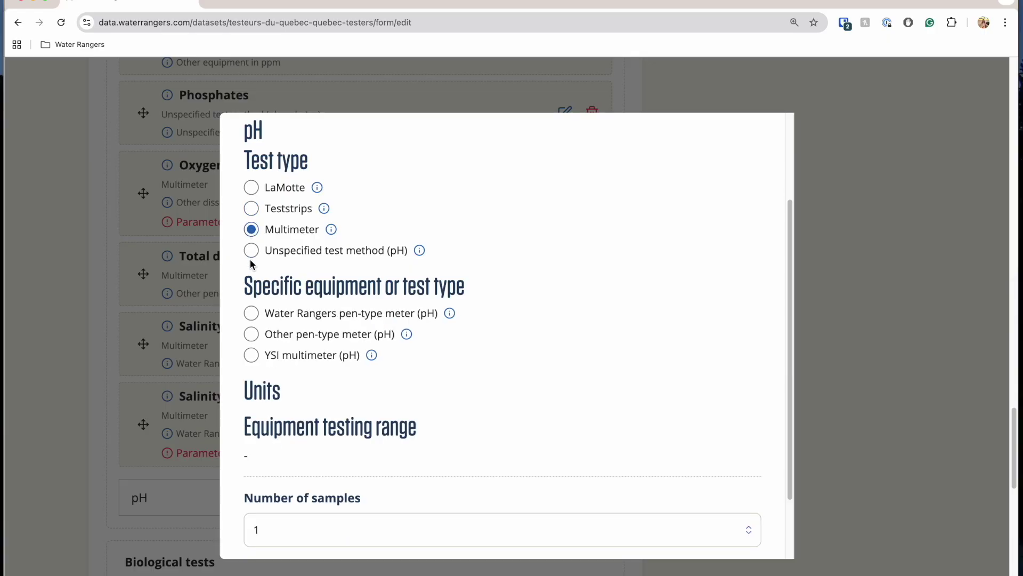
click(251, 256)
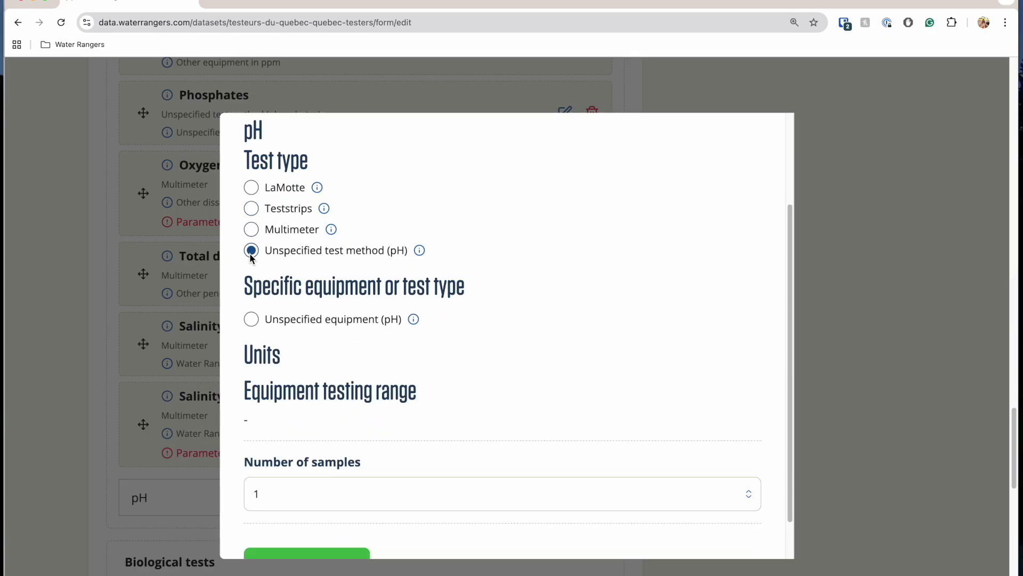
click(421, 252)
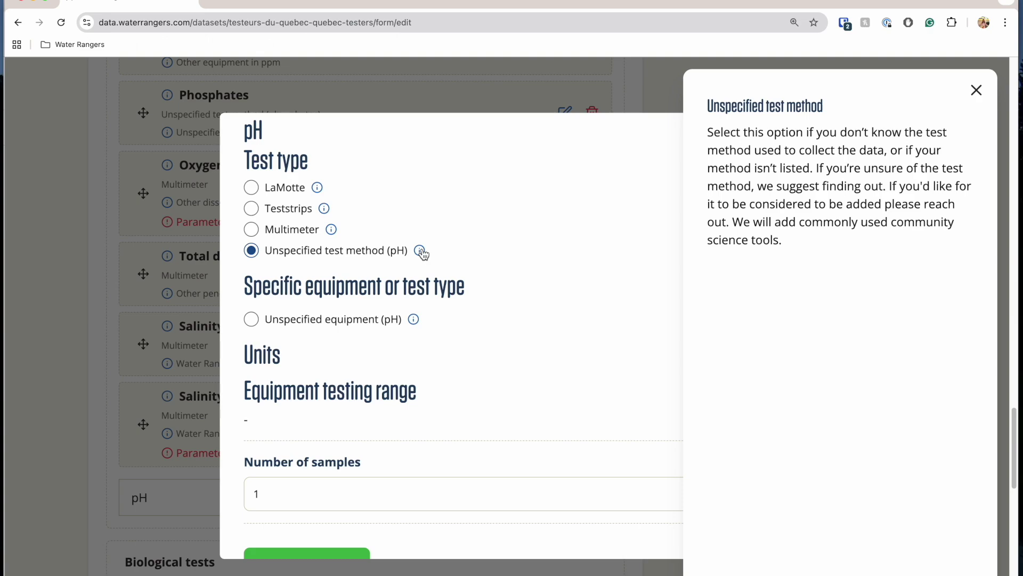
click(414, 321)
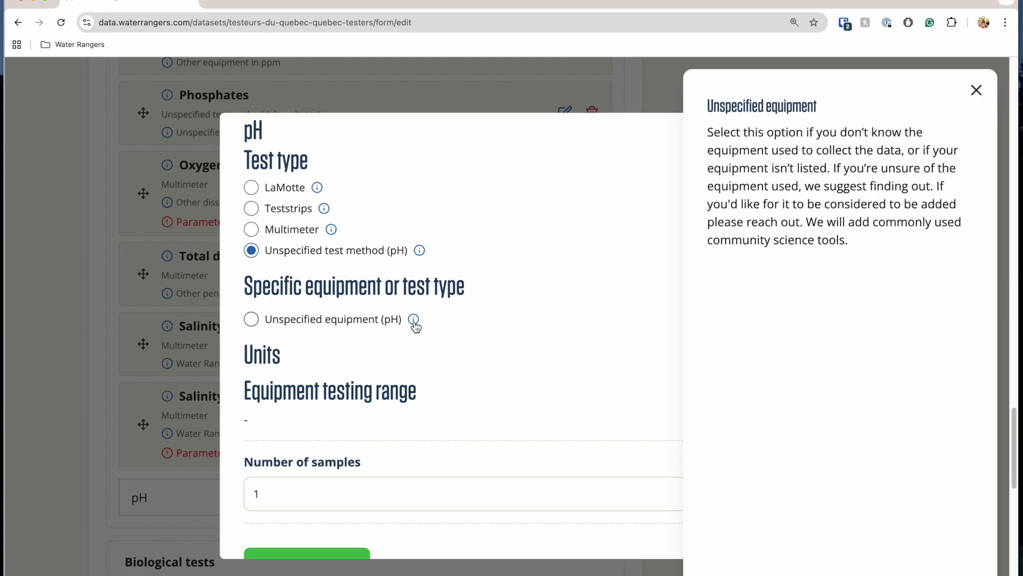
Select Unspecified equipment (pH) as the specific equipment and add the pH parameter to the chemical tests
scroll(416, 321, down, 2)
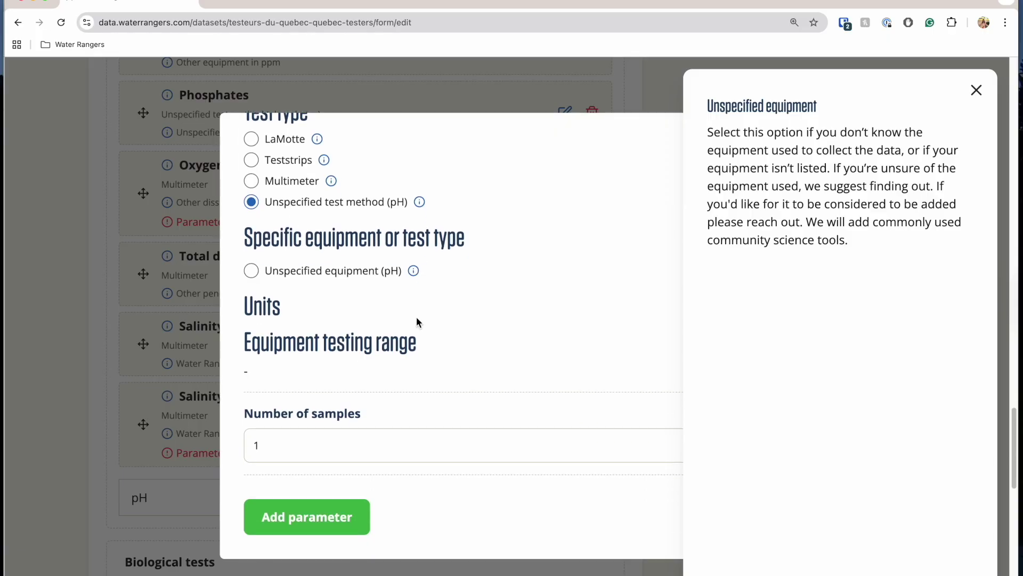
click(325, 511)
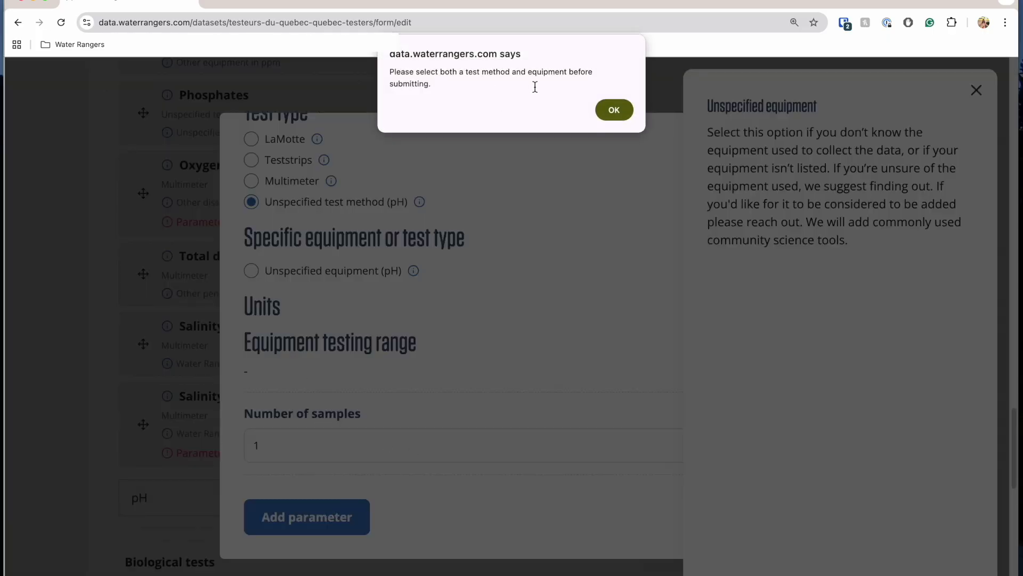
click(612, 110)
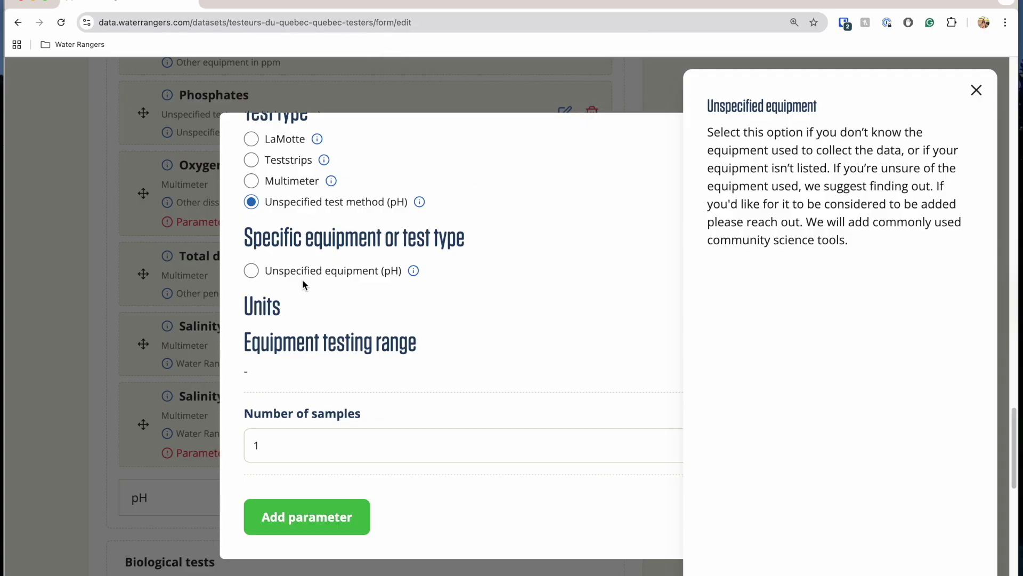
click(255, 272)
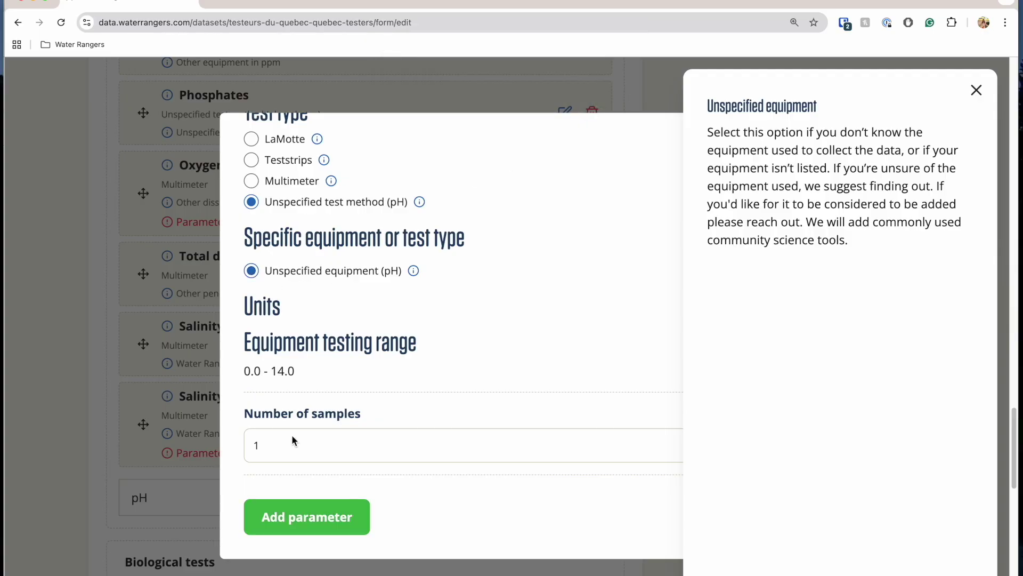
click(328, 538)
scroll(469, 331, down, 5)
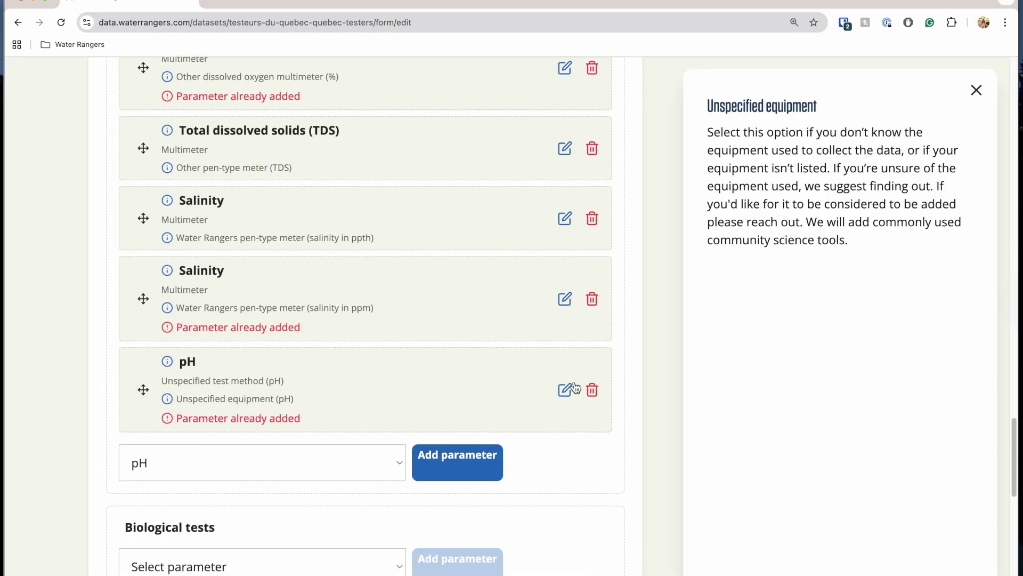
Delete the pH parameter with the unspecified test method from the chemical tests, close the explanation, and save the custom form
click(592, 385)
click(613, 98)
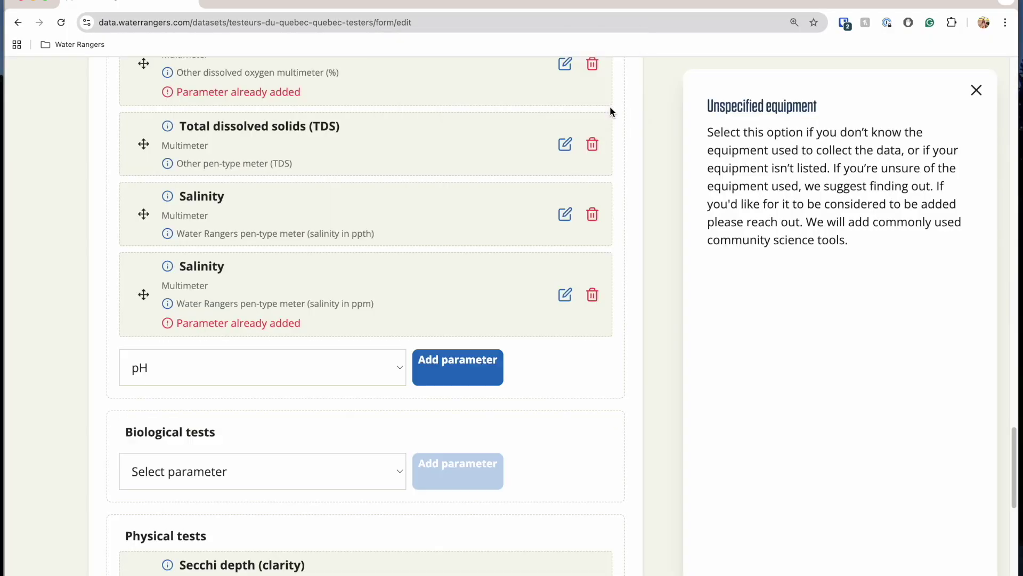
scroll(563, 279, down, 15)
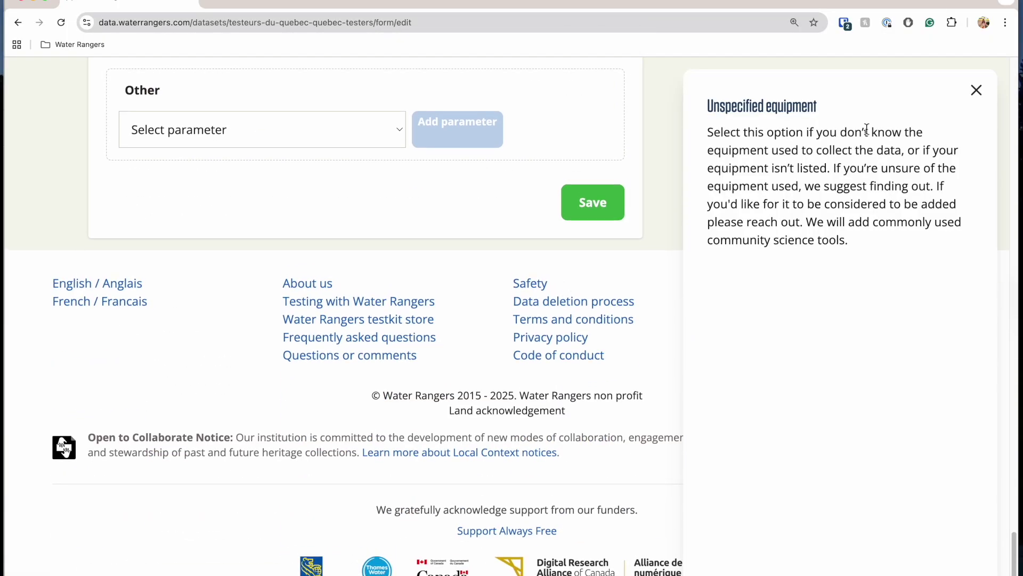
click(976, 90)
click(609, 219)
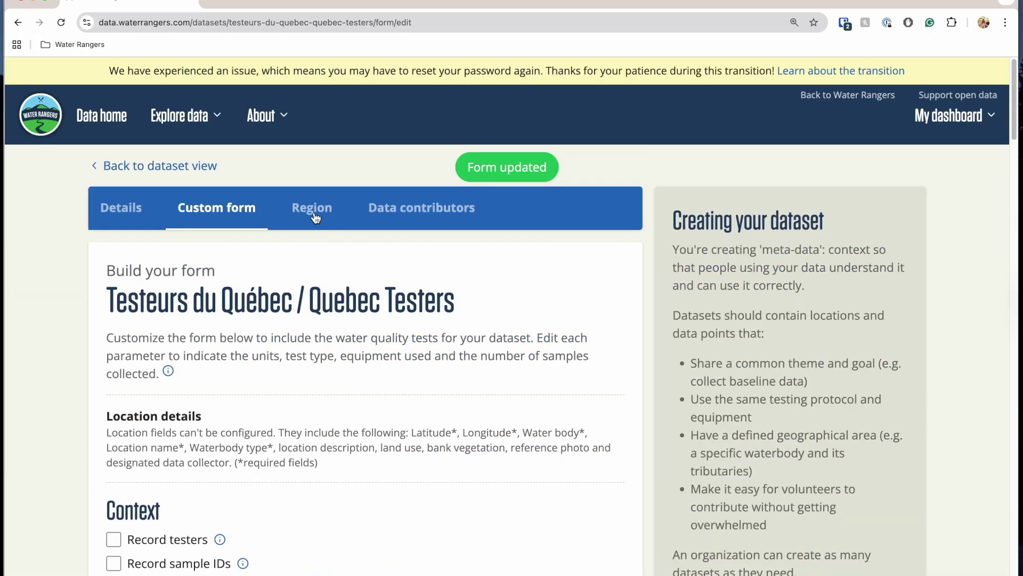
Open the dataset's region settings and examine the sampling area outlined on the map
click(315, 217)
scroll(405, 239, down, 3)
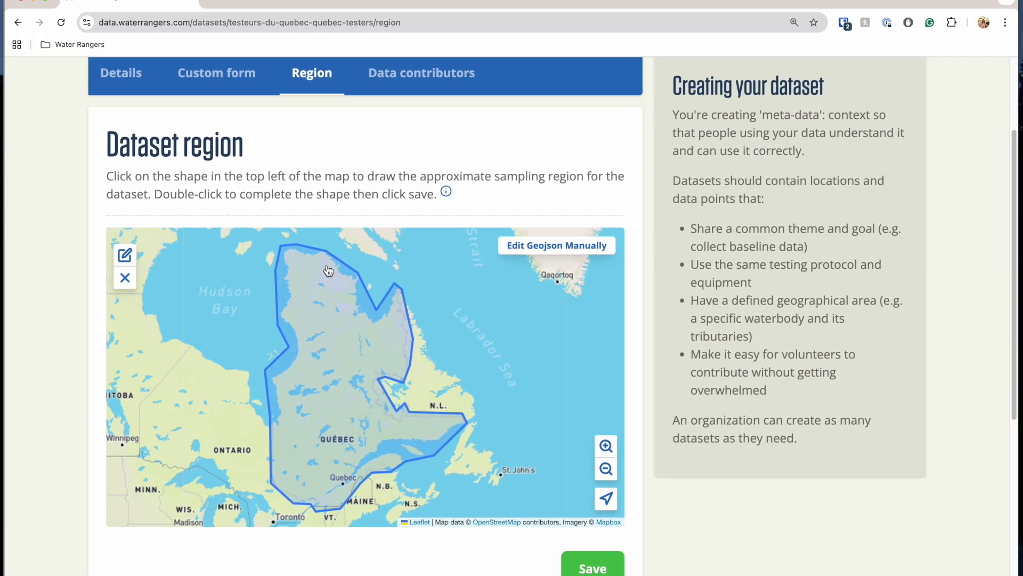
scroll(506, 307, up, 3)
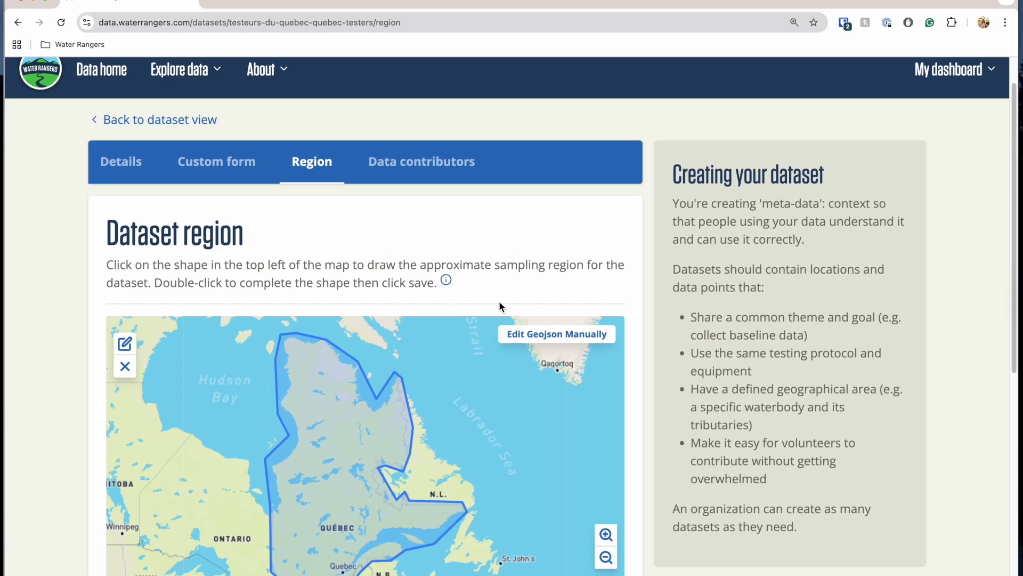
In the dataset's data contributors, toggle the second admin's certification off and on, save it, and activate the invitation e-mail field
click(408, 176)
scroll(457, 308, down, 5)
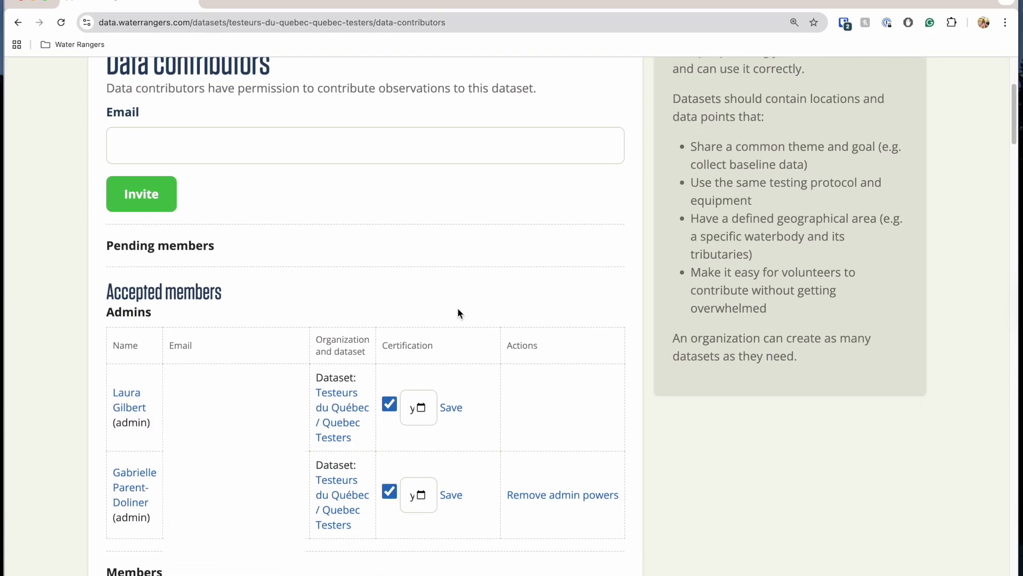
click(386, 497)
click(389, 492)
click(451, 501)
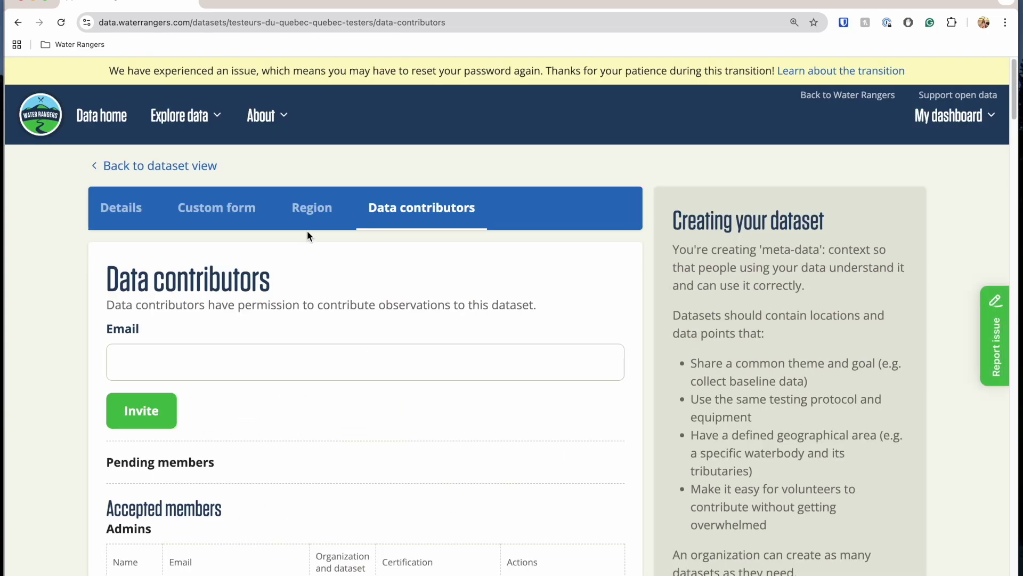
click(158, 357)
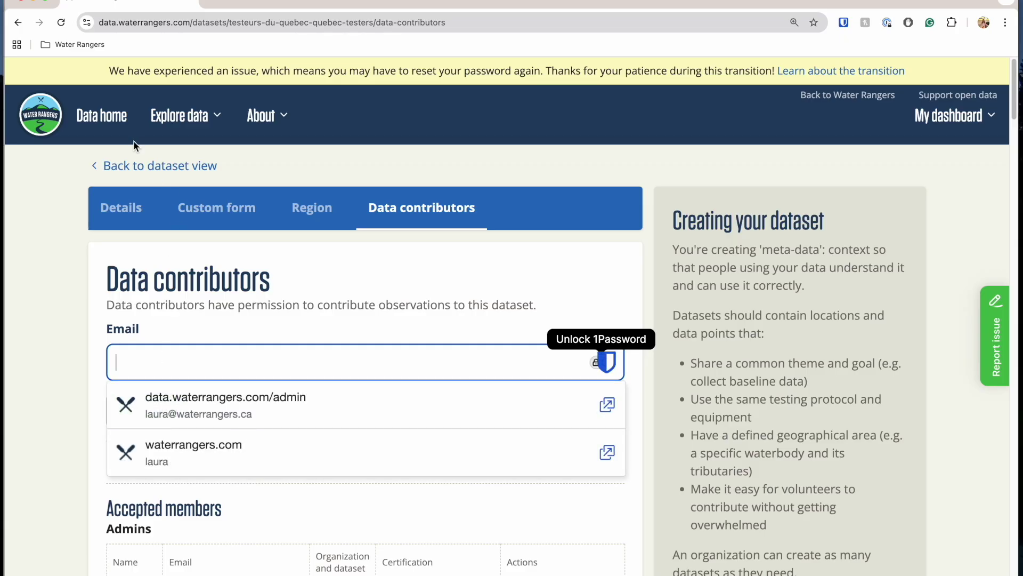
Return to the dataset view, review its monitoring and sharing summary, and open the Lachine Canal at Pont Charlevoix location
click(149, 167)
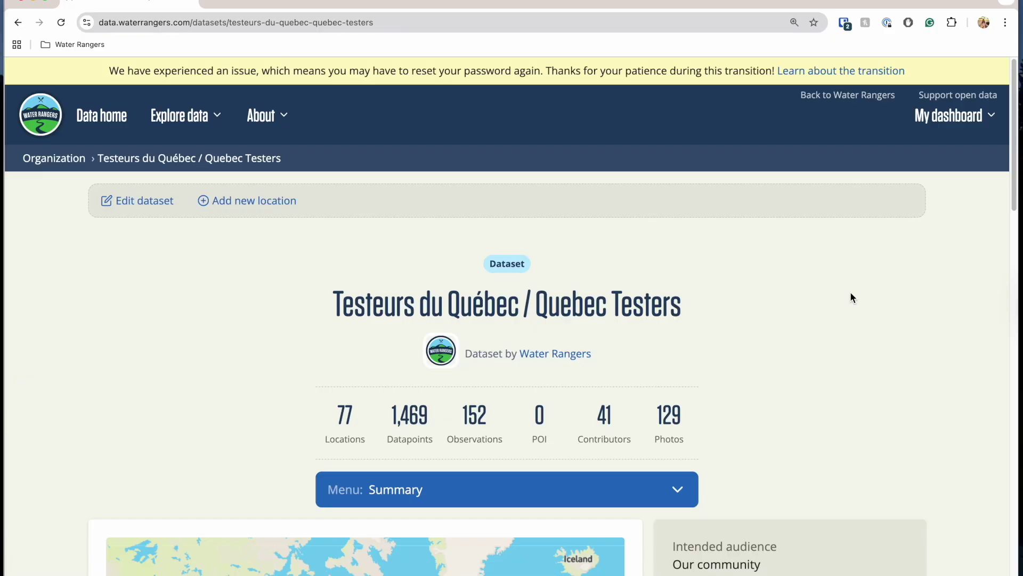
scroll(851, 298, down, 2)
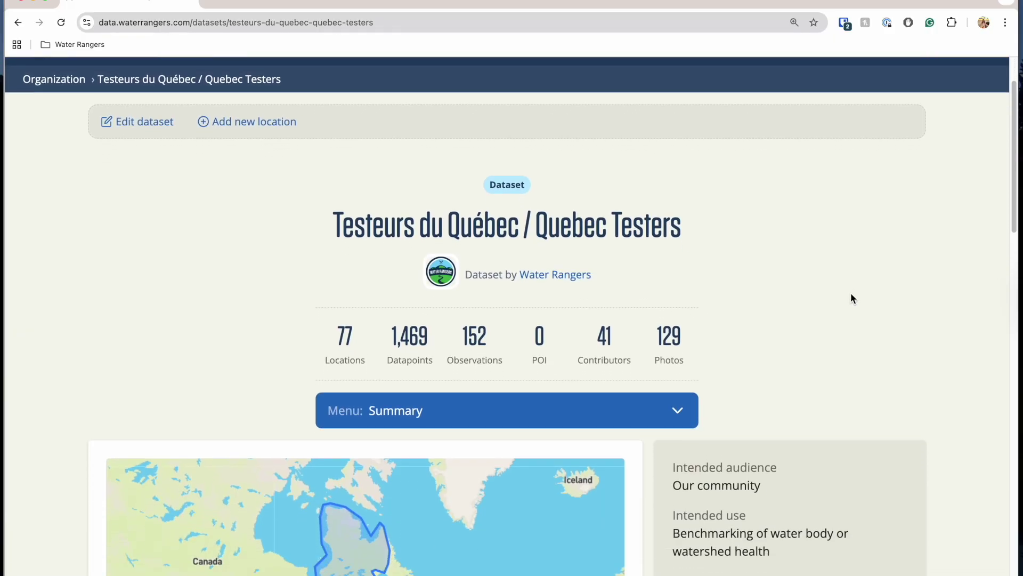
scroll(851, 294, down, 2)
scroll(810, 197, down, 9)
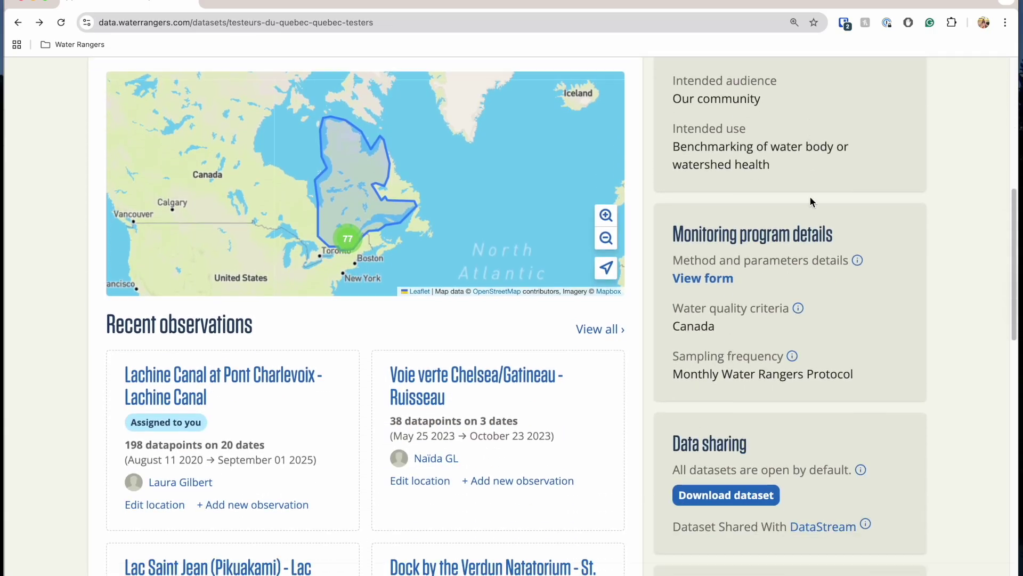
click(223, 340)
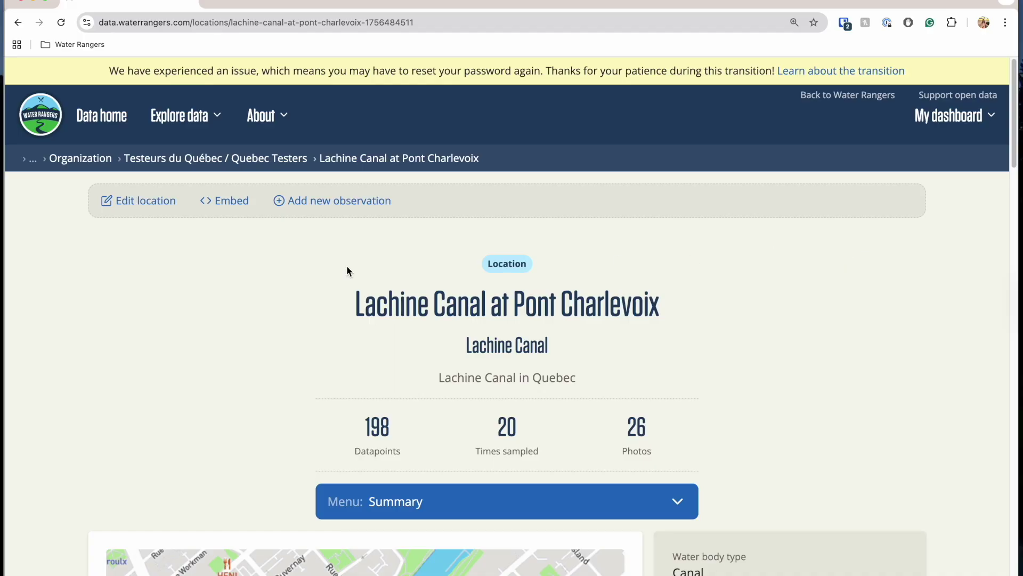
View the location's embed code and locale choices, and close the embed description
click(236, 205)
scroll(555, 293, down, 1)
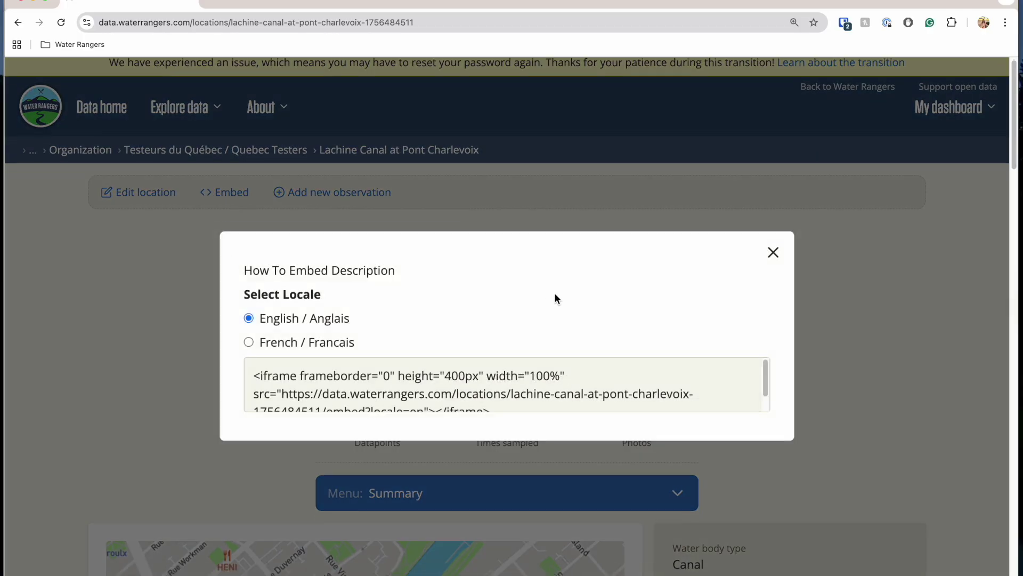
scroll(630, 381, down, 1)
scroll(630, 381, up, 1)
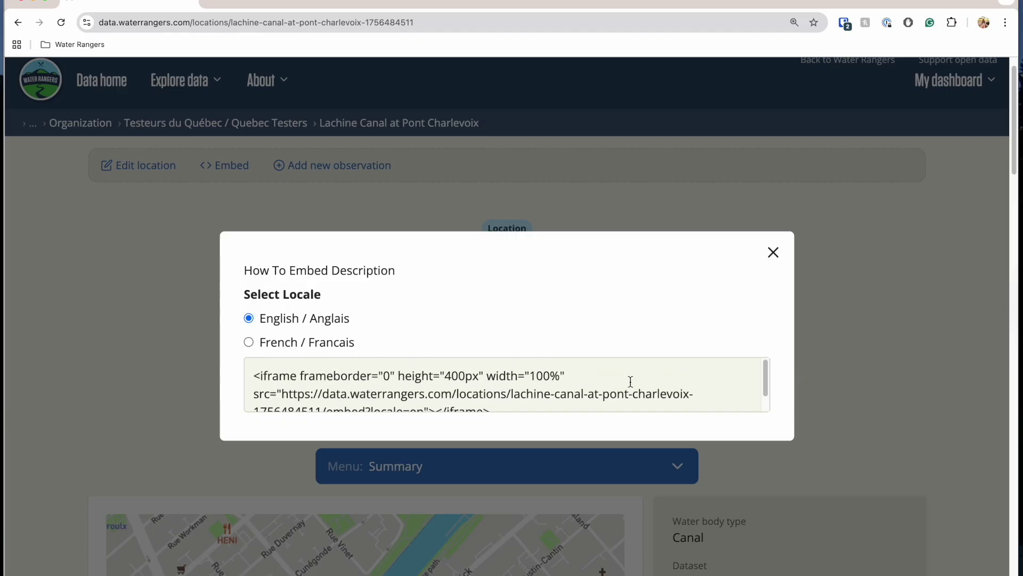
click(773, 252)
scroll(57, 221, up, 1)
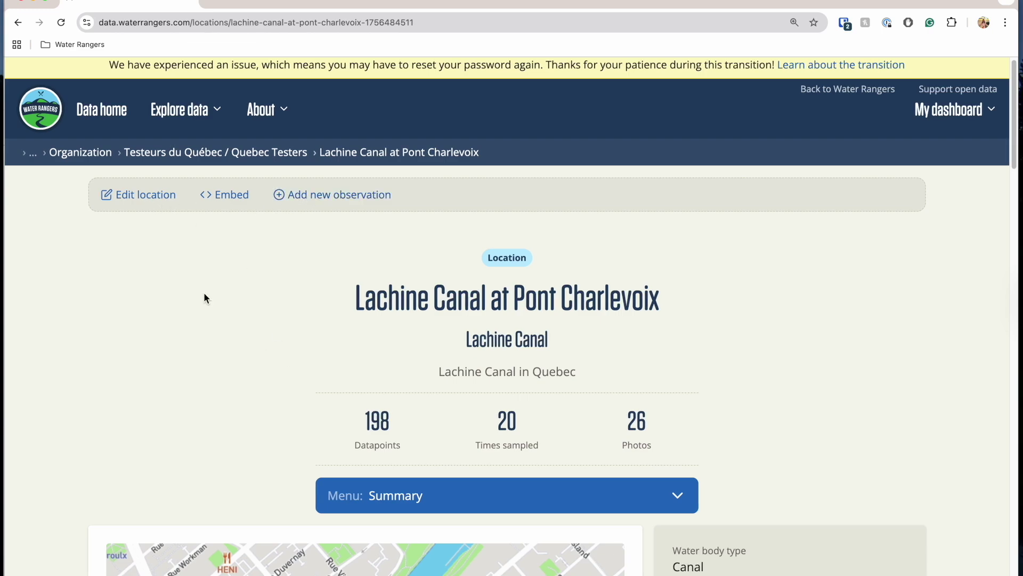
Check which views the location offers and examine its map and summary of quantitative results
click(446, 510)
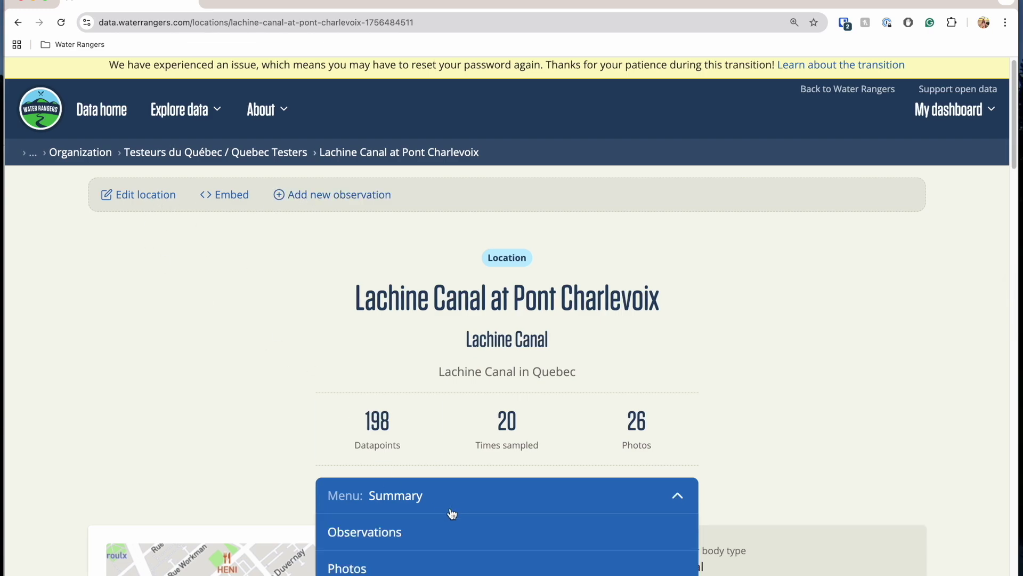
click(234, 380)
scroll(241, 373, down, 3)
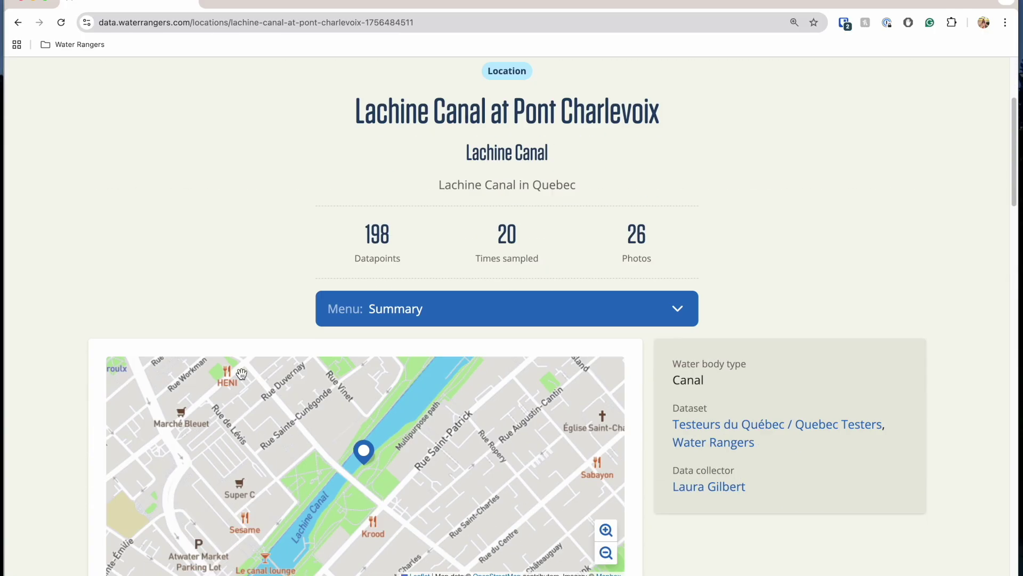
scroll(241, 373, down, 8)
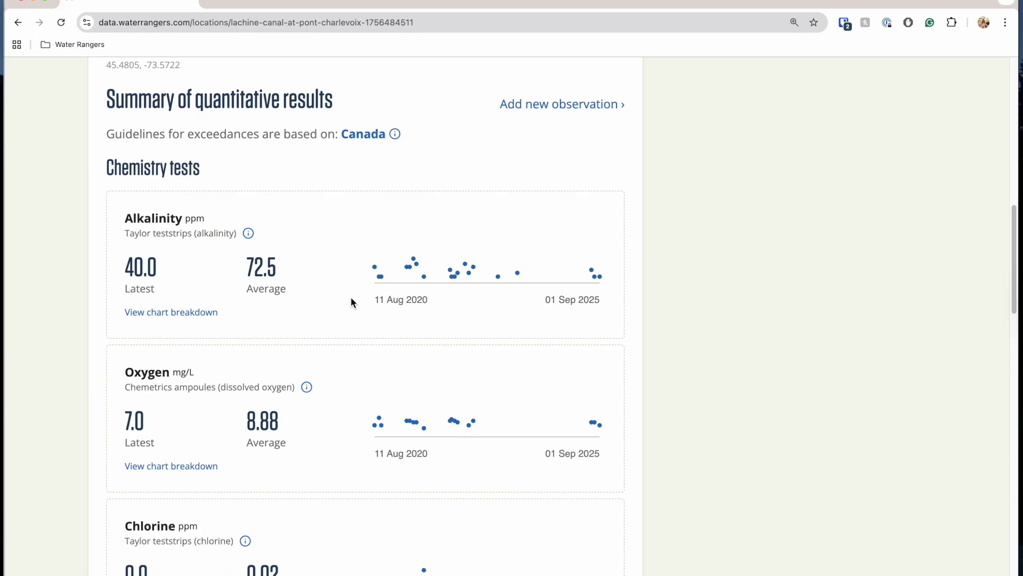
Start a new observation for the location and review the weather, qualitative and chemical test fields
mouse_move(538, 274)
click(587, 105)
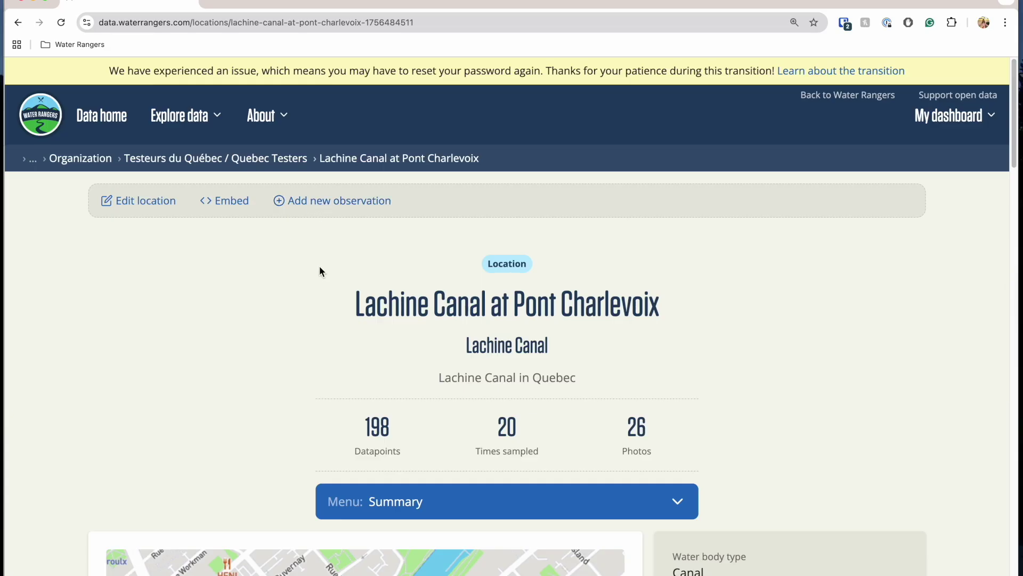
scroll(408, 276, down, 10)
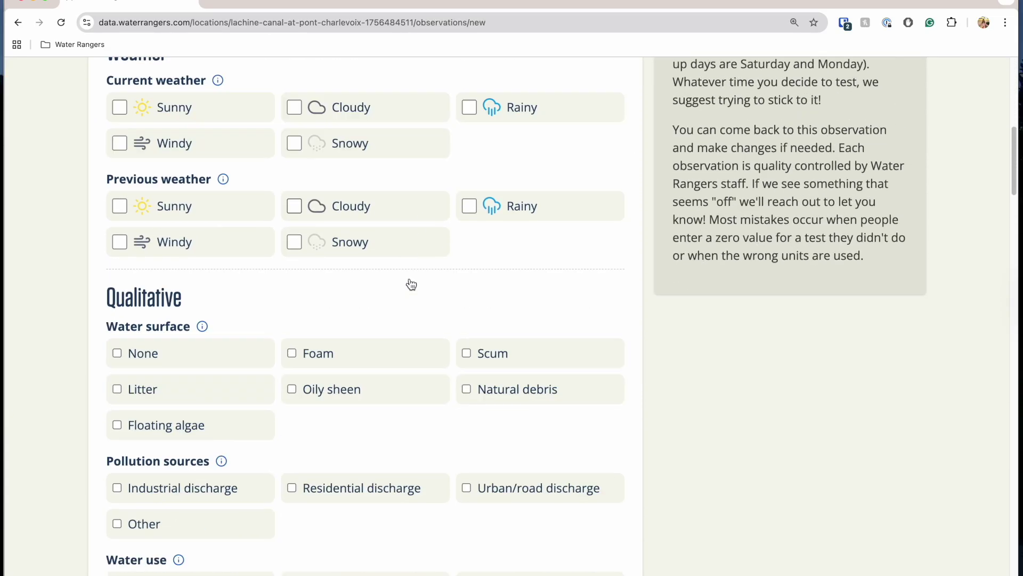
scroll(412, 284, down, 12)
scroll(412, 284, down, 12)
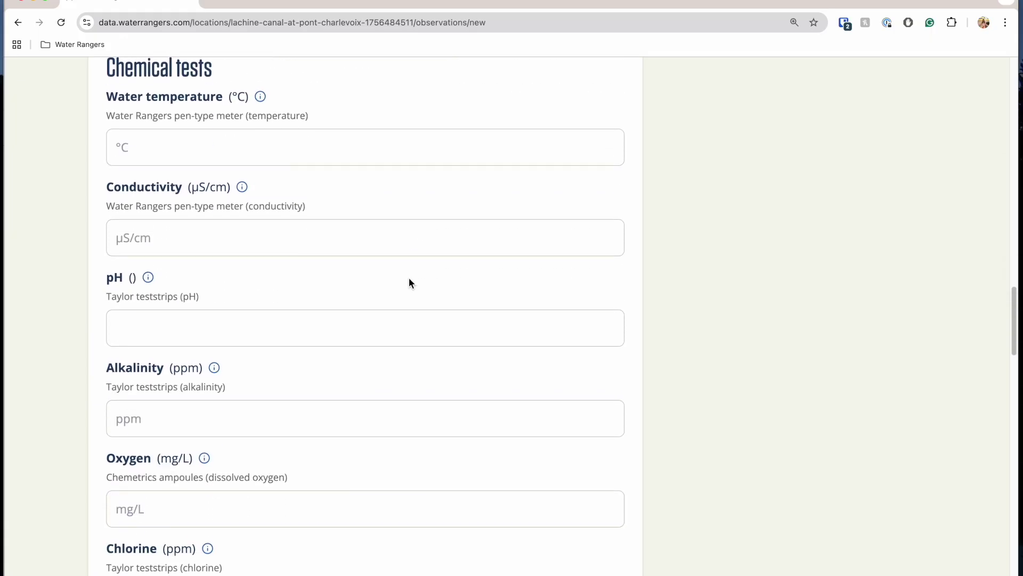
scroll(409, 278, down, 3)
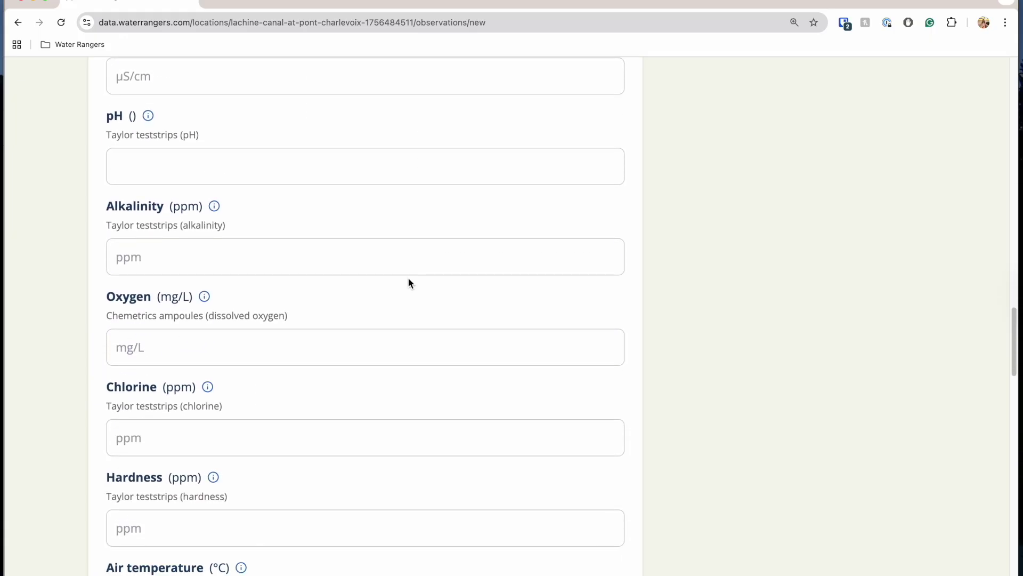
Enter 12 as the pH value, check the remaining test fields, and try to add the new observation
click(155, 174)
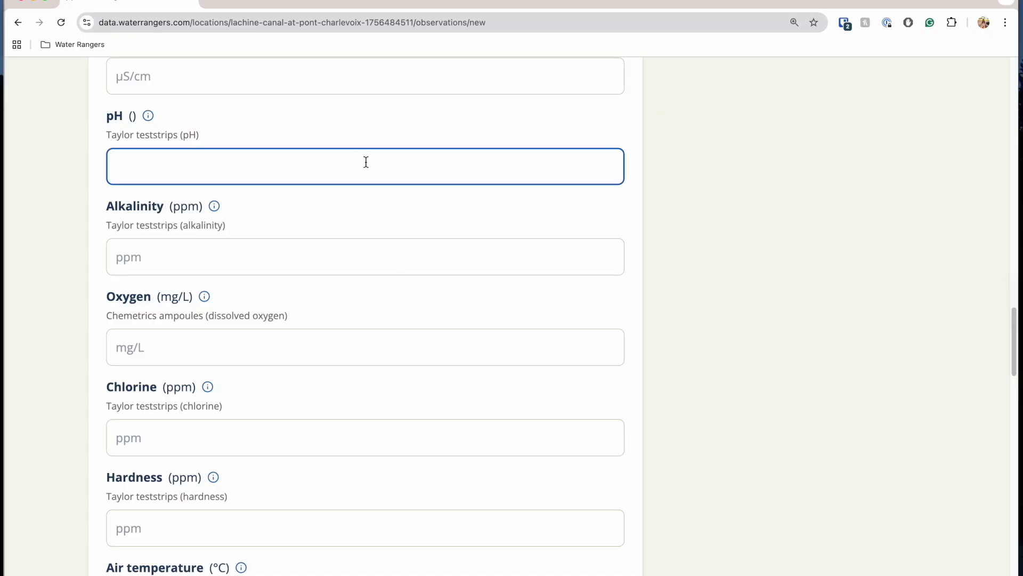
scroll(365, 159, down, 2)
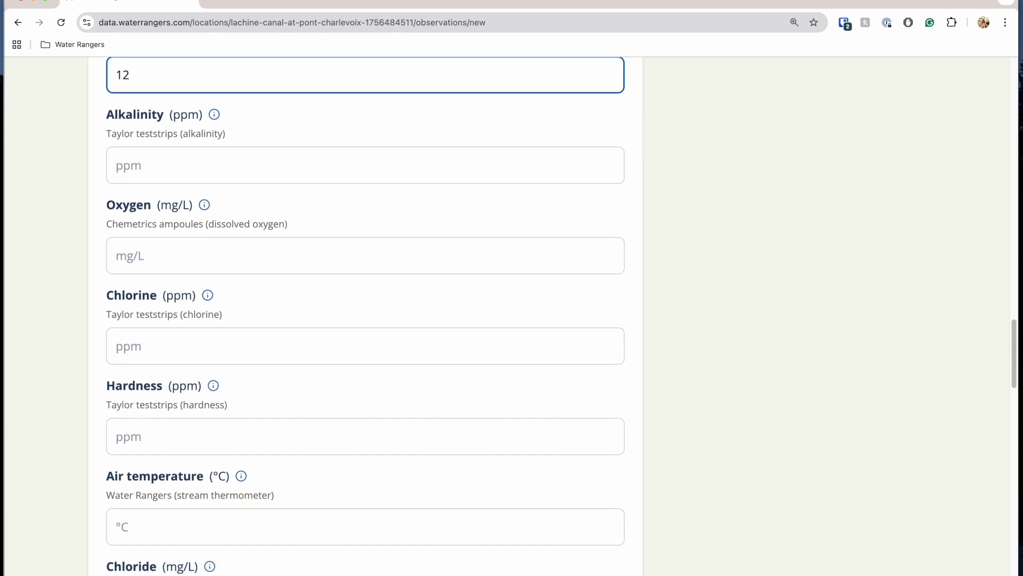
scroll(320, 149, up, 2)
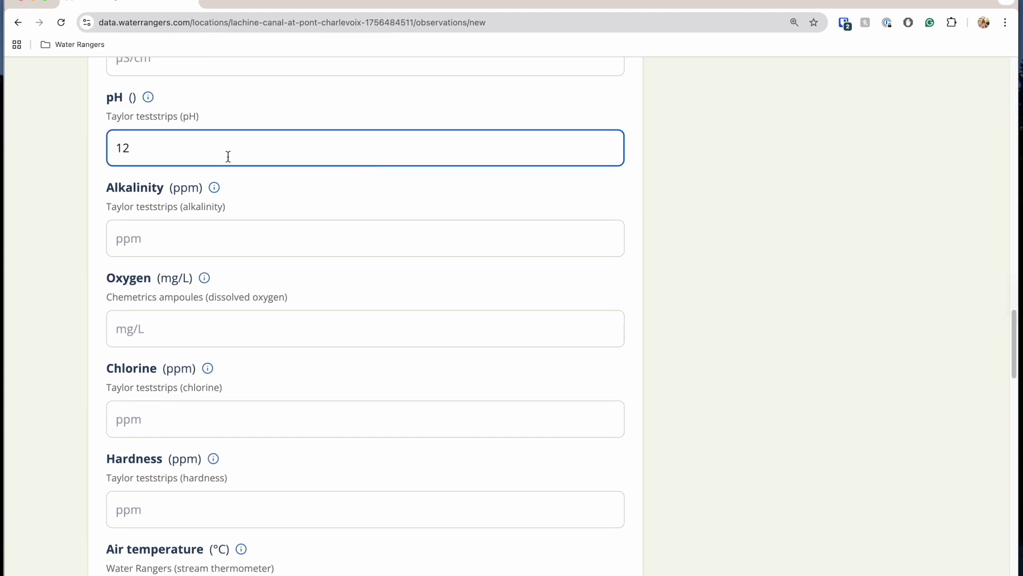
scroll(292, 160, down, 15)
scroll(292, 158, down, 10)
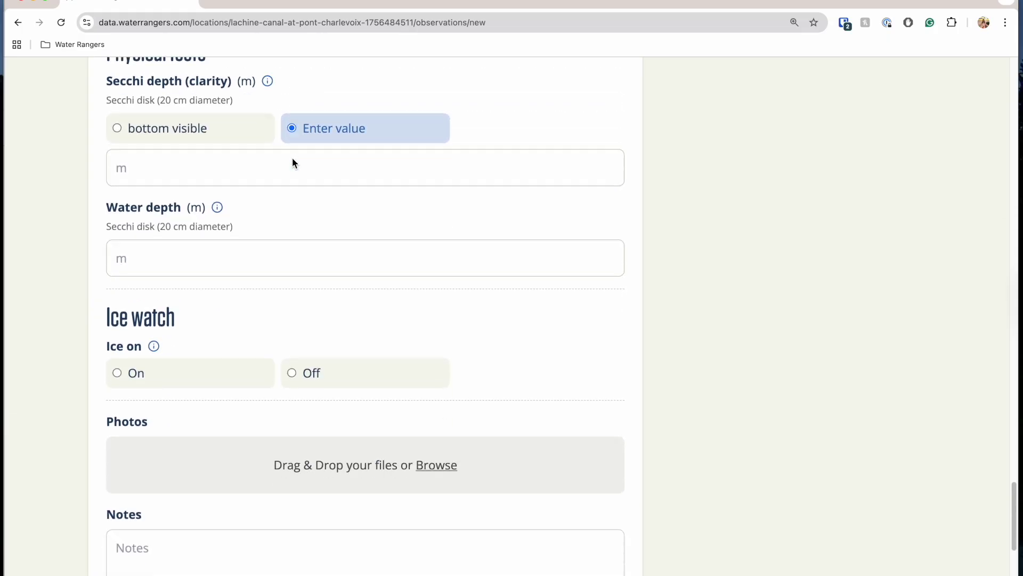
scroll(292, 160, down, 6)
click(225, 357)
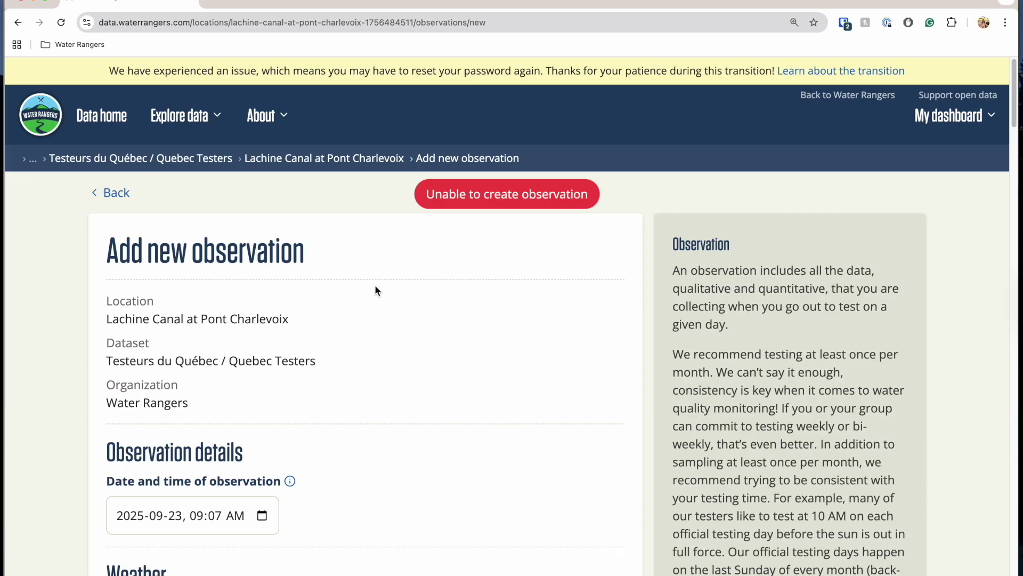
Set the observation's pH value to 9 and submit the new observation
scroll(376, 291, down, 20)
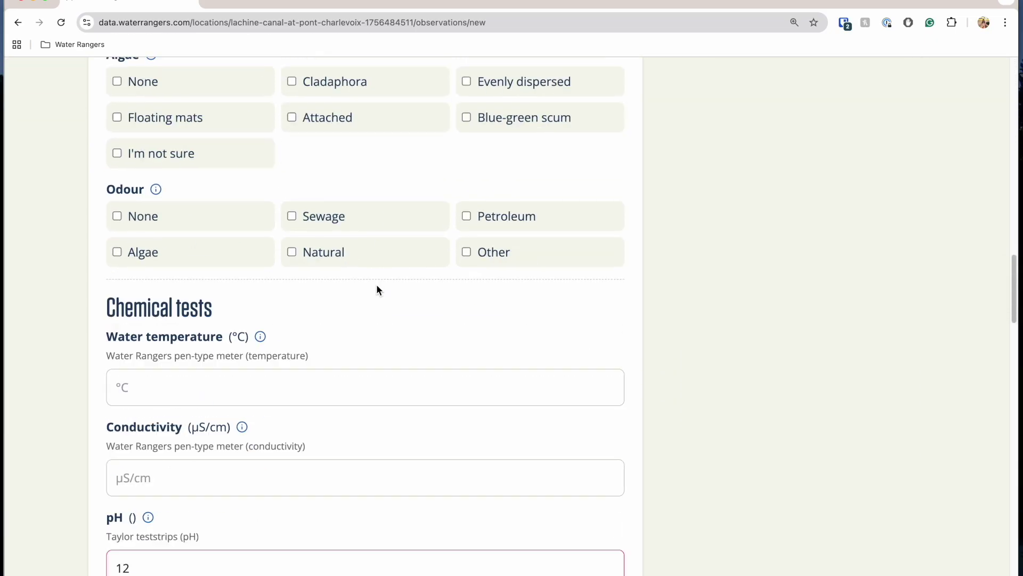
scroll(376, 288, down, 3)
click(133, 439)
drag(133, 439, 94, 437)
text(9)
scroll(331, 391, down, 20)
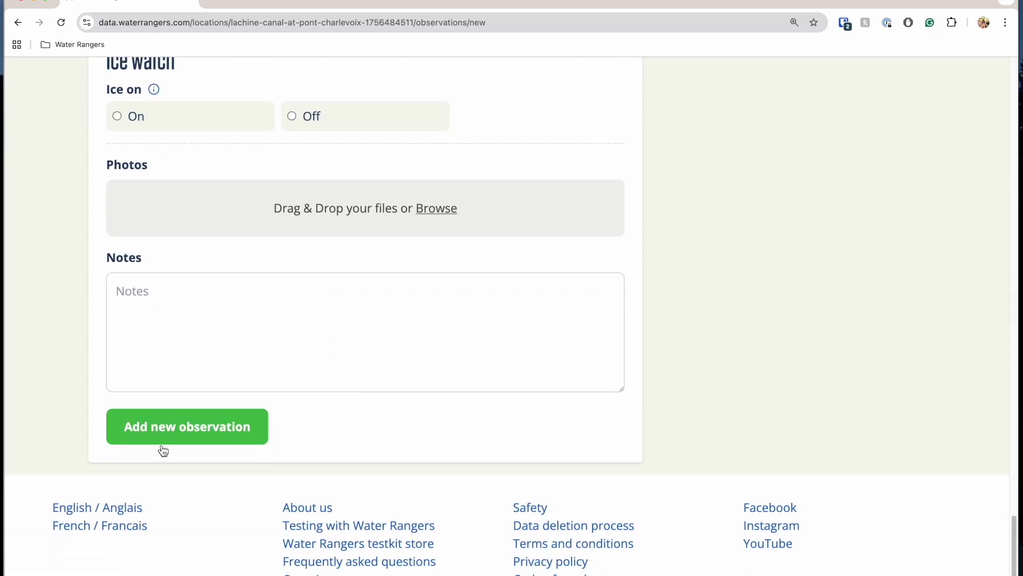
click(171, 426)
Review the new observation's chemistry results and delete the observation
scroll(297, 288, down, 3)
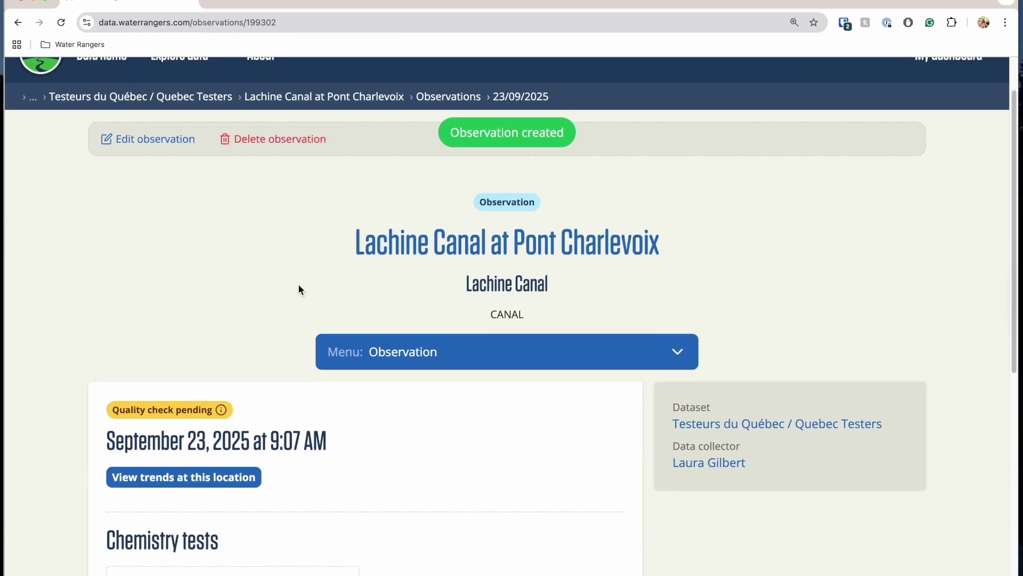
scroll(296, 313, down, 3)
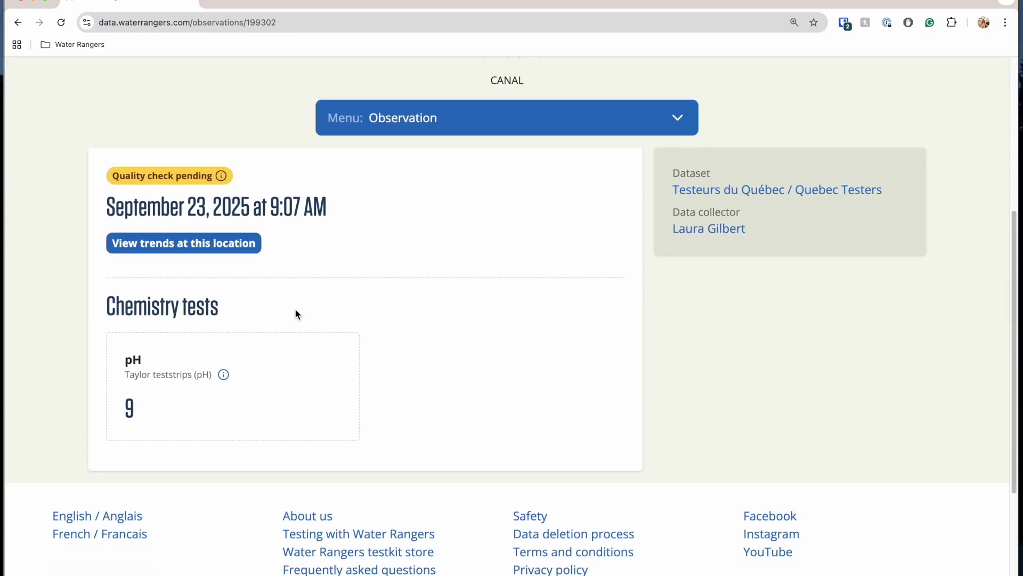
scroll(295, 309, up, 5)
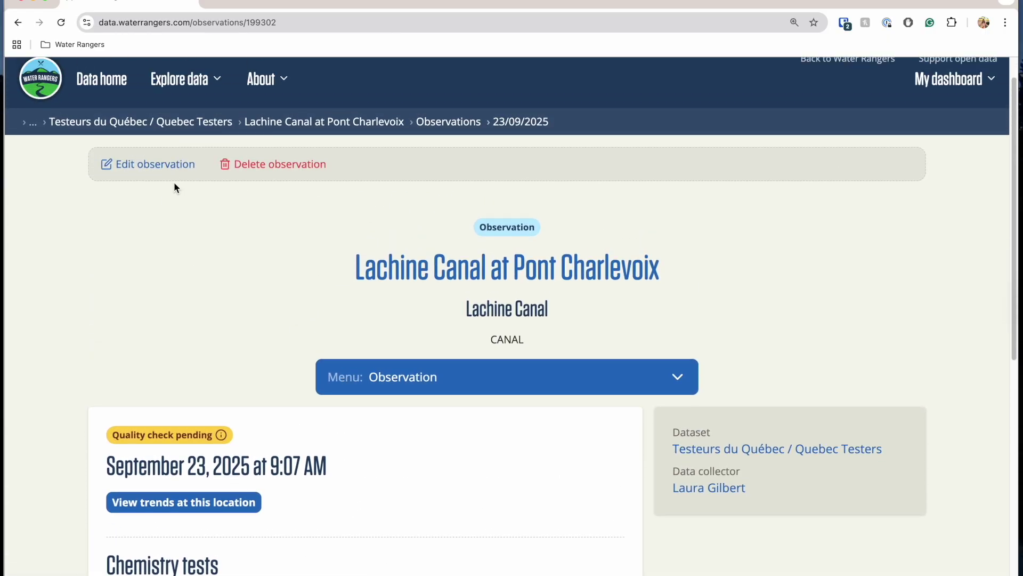
click(245, 165)
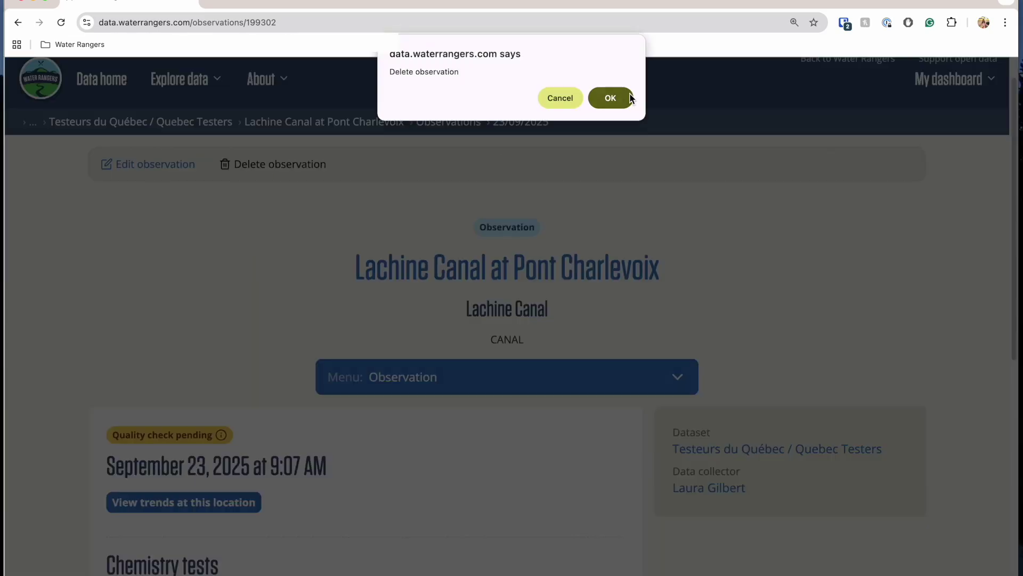
click(629, 101)
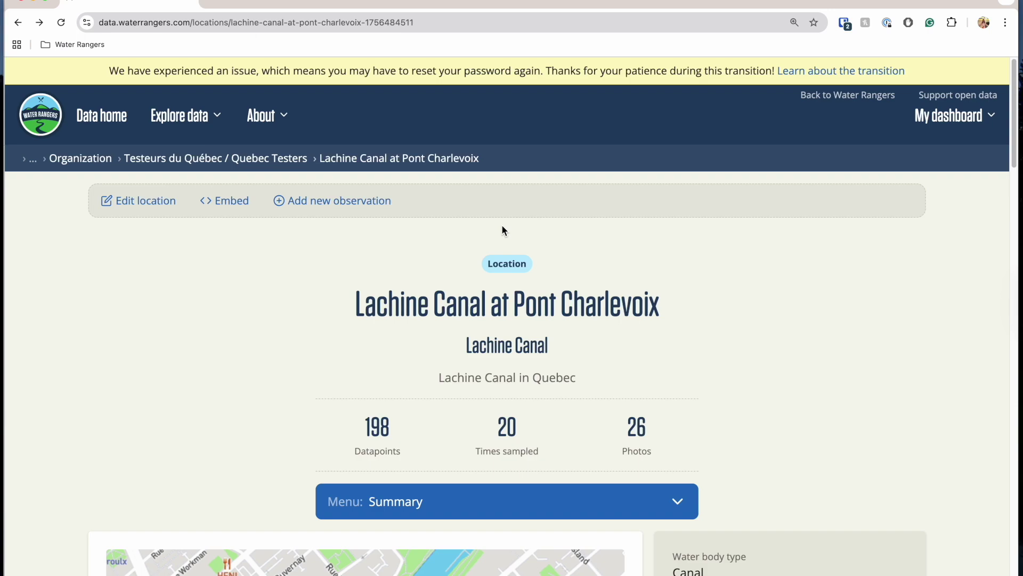
Browse the contributing organizations and open the River Wey Trust organization page
click(181, 115)
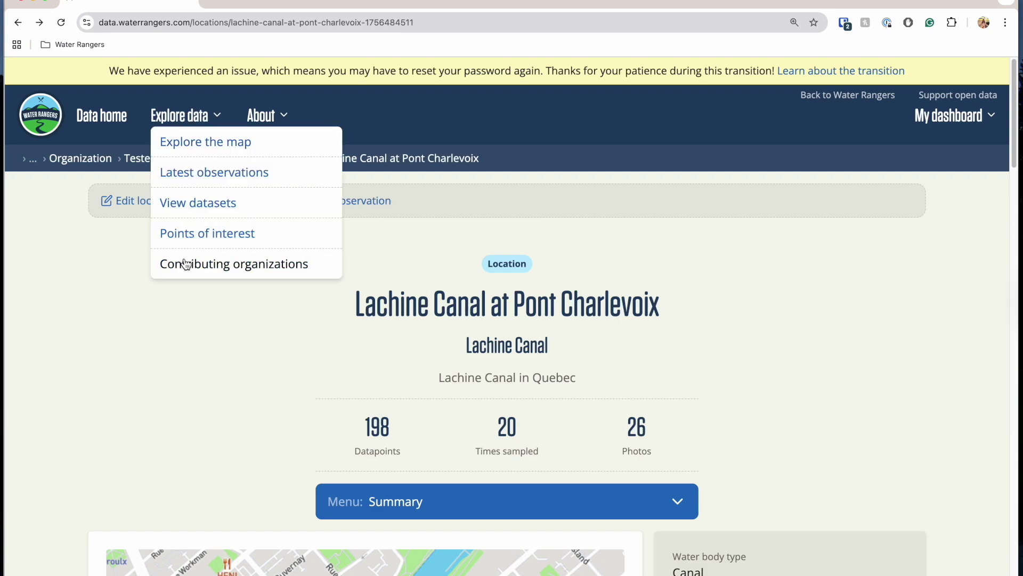
click(187, 275)
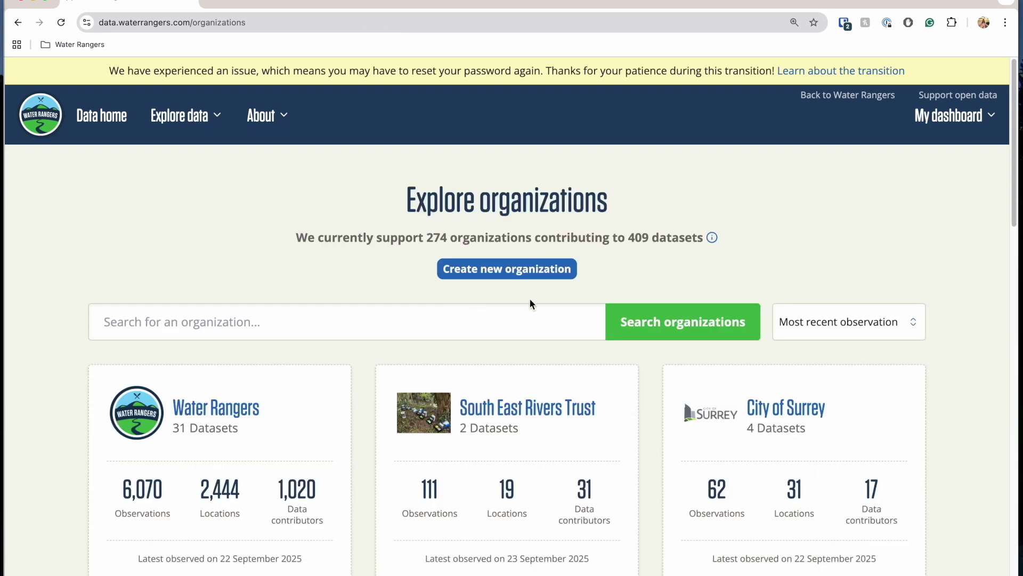
scroll(938, 291, down, 8)
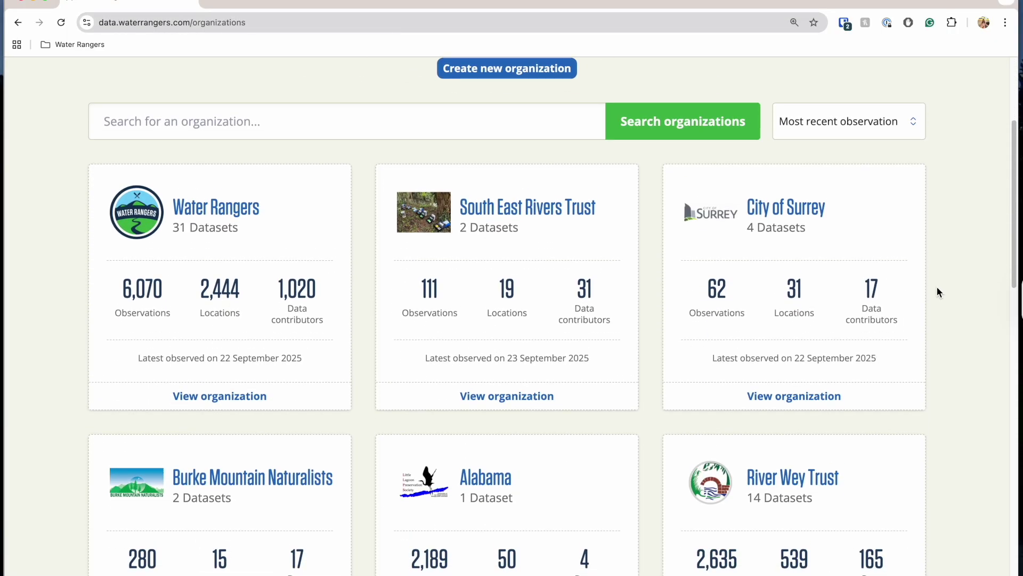
scroll(930, 285, down, 2)
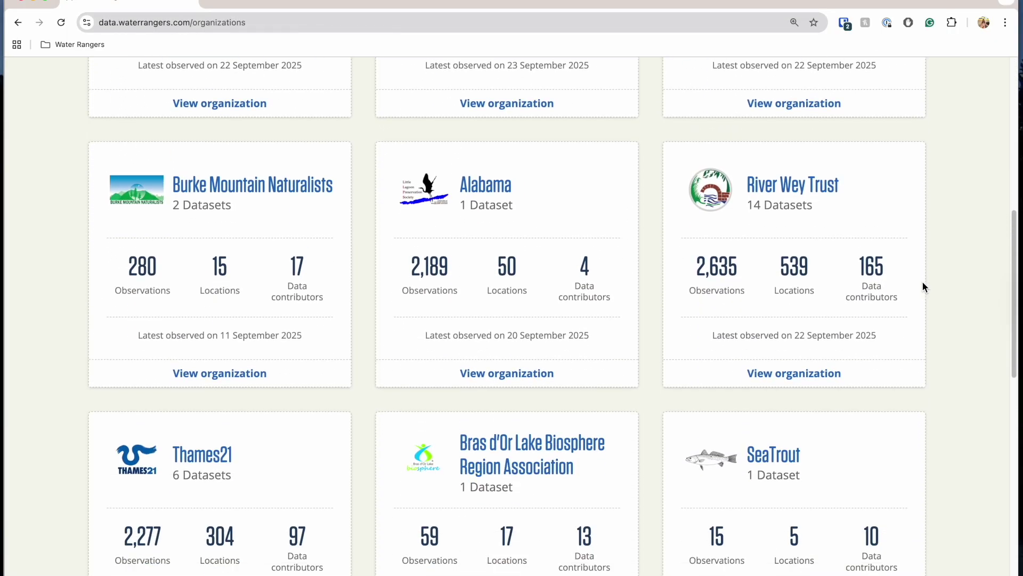
click(817, 200)
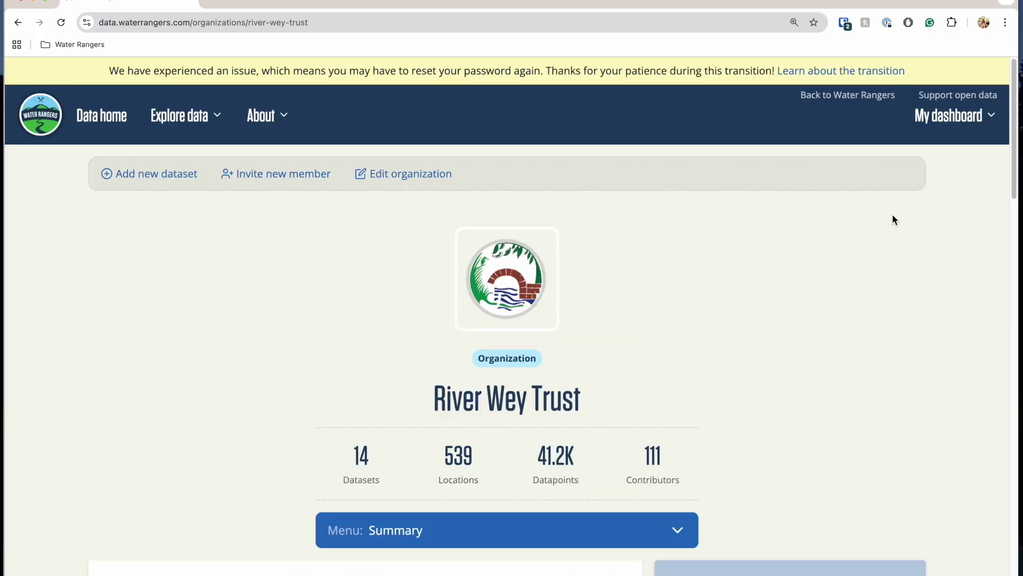
Review the River Wey Trust overview, read its full description, check the available page sections, and return to the summary
scroll(893, 216, down, 2)
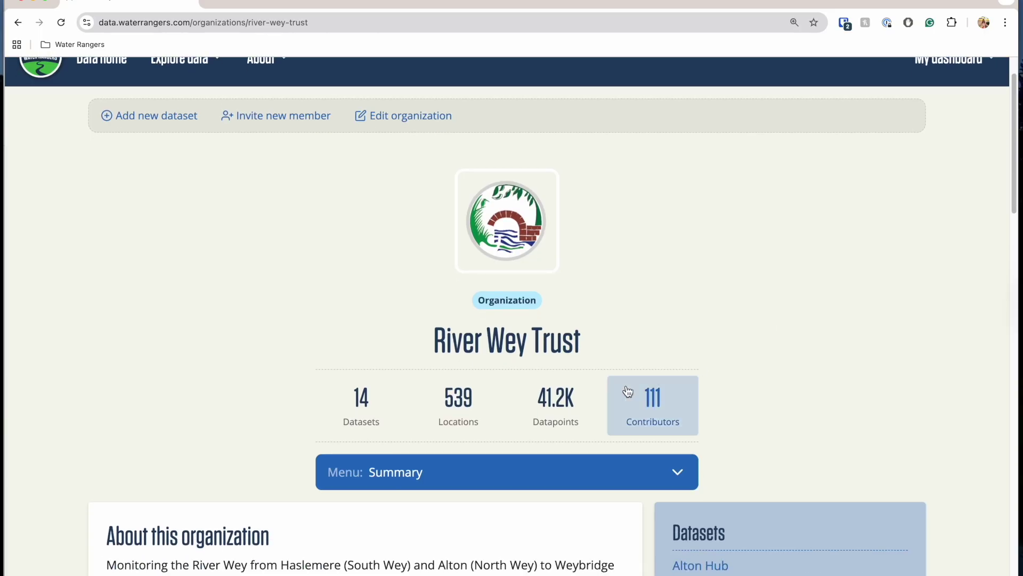
scroll(738, 316, down, 6)
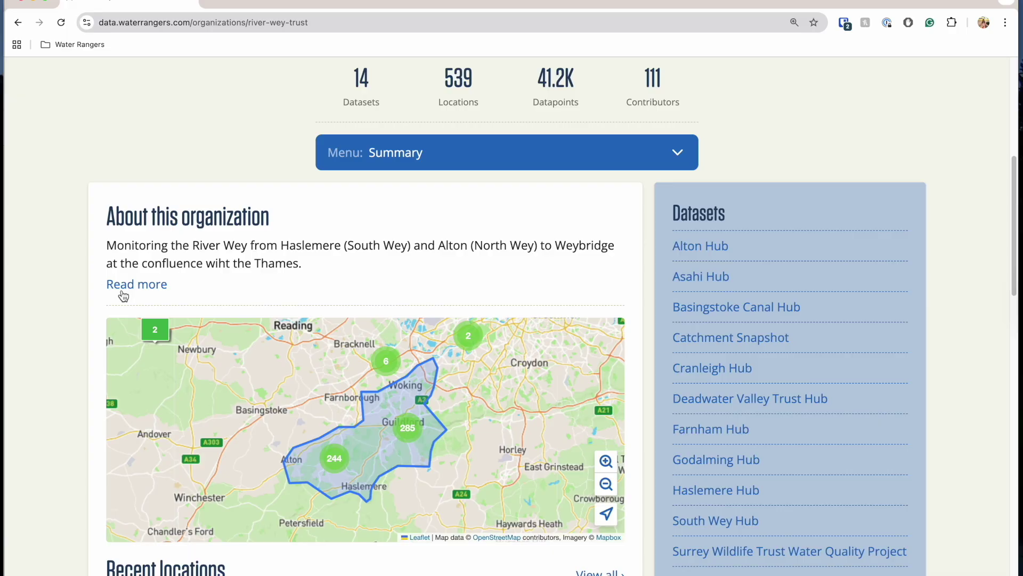
click(126, 289)
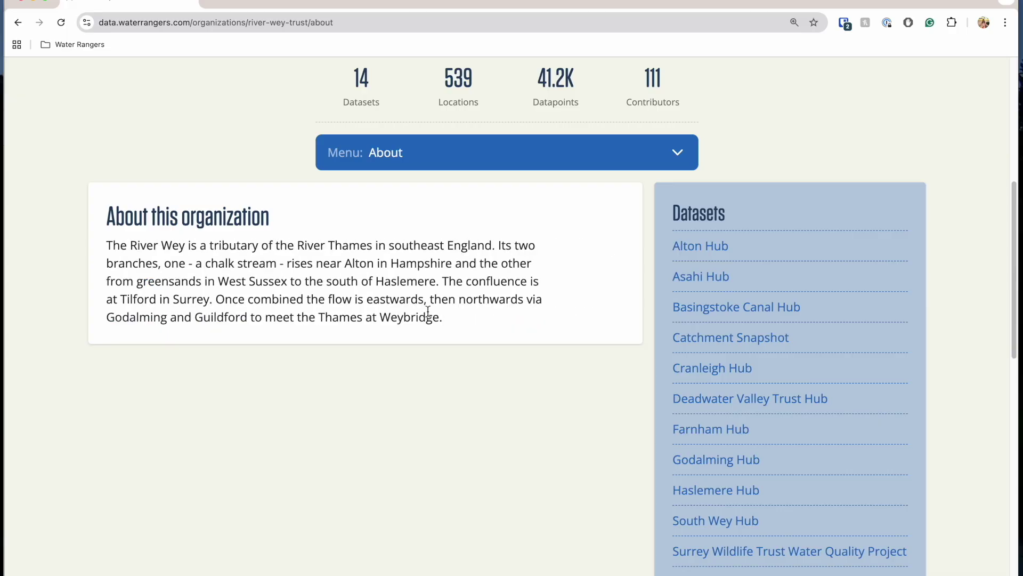
scroll(379, 304, up, 3)
click(385, 324)
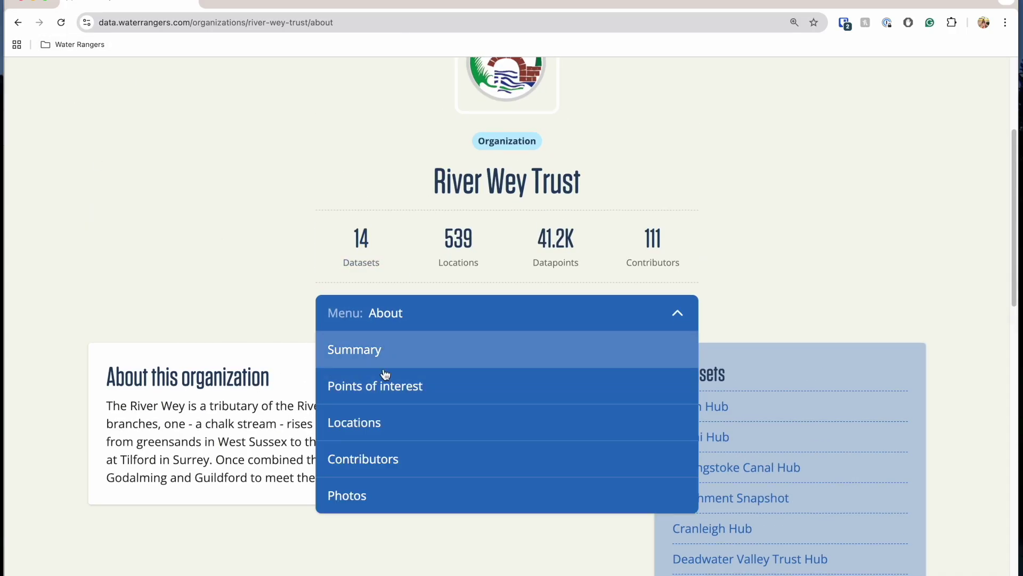
scroll(222, 235, up, 4)
click(18, 22)
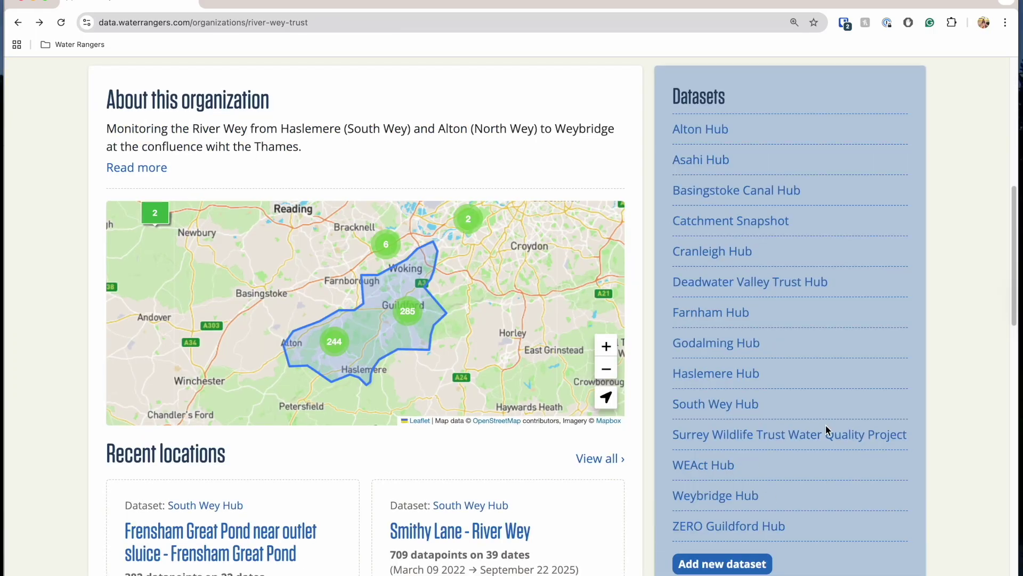
Examine the organization's datasets, recent locations, contact details and latest contribution on its summary page
scroll(826, 424, down, 6)
scroll(876, 376, down, 2)
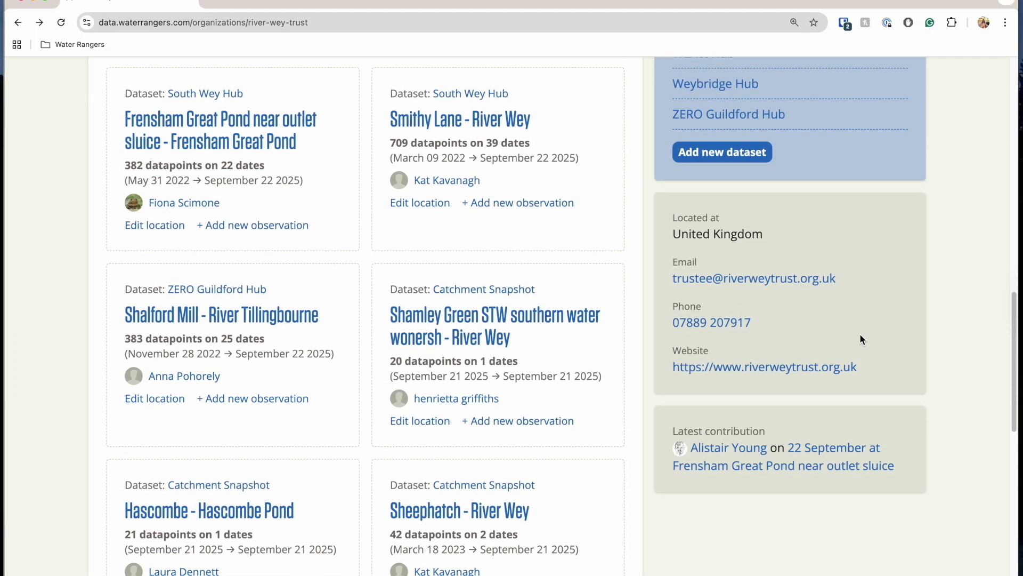
scroll(798, 280, down, 2)
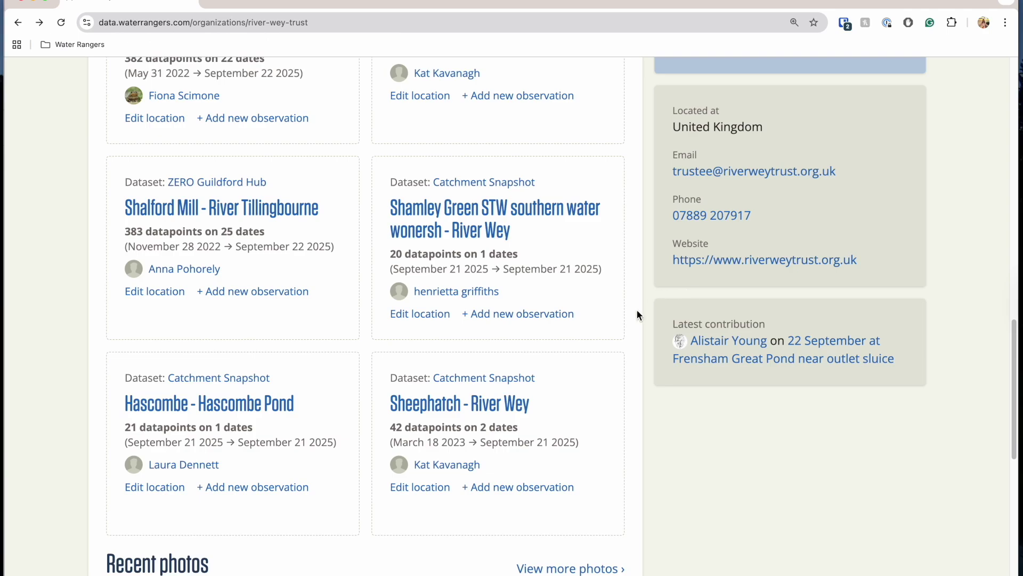
scroll(696, 398, down, 5)
scroll(696, 399, up, 5)
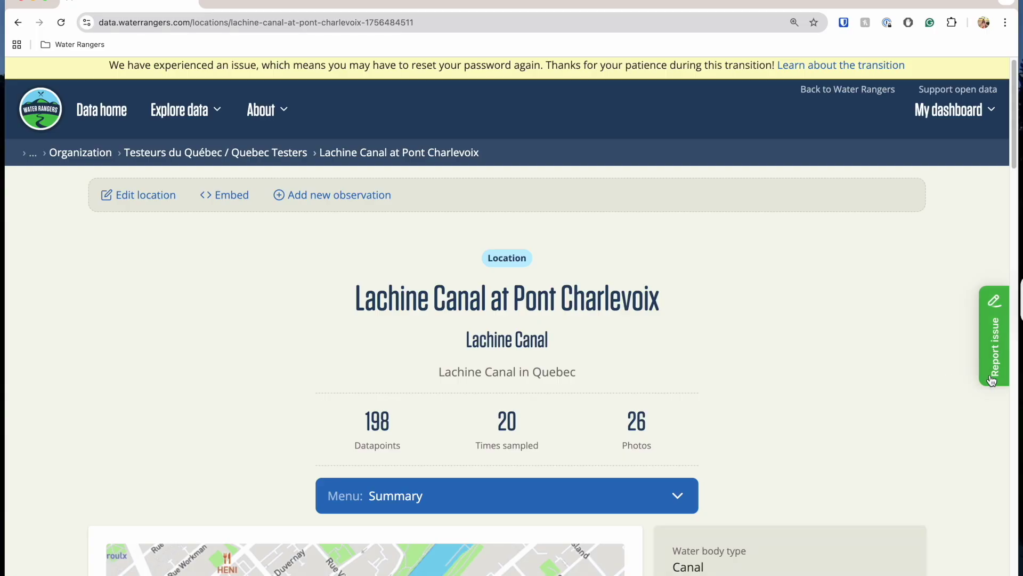
Report a Bug issue for the Lachine Canal location titled "Location - Trouble seeing photos" and start its description with "My"
click(997, 346)
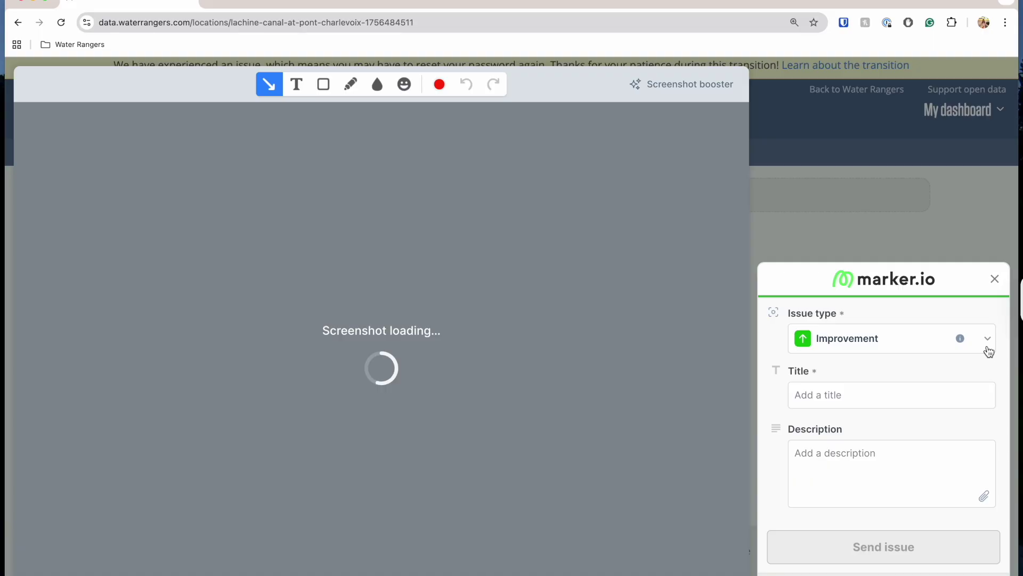
click(879, 344)
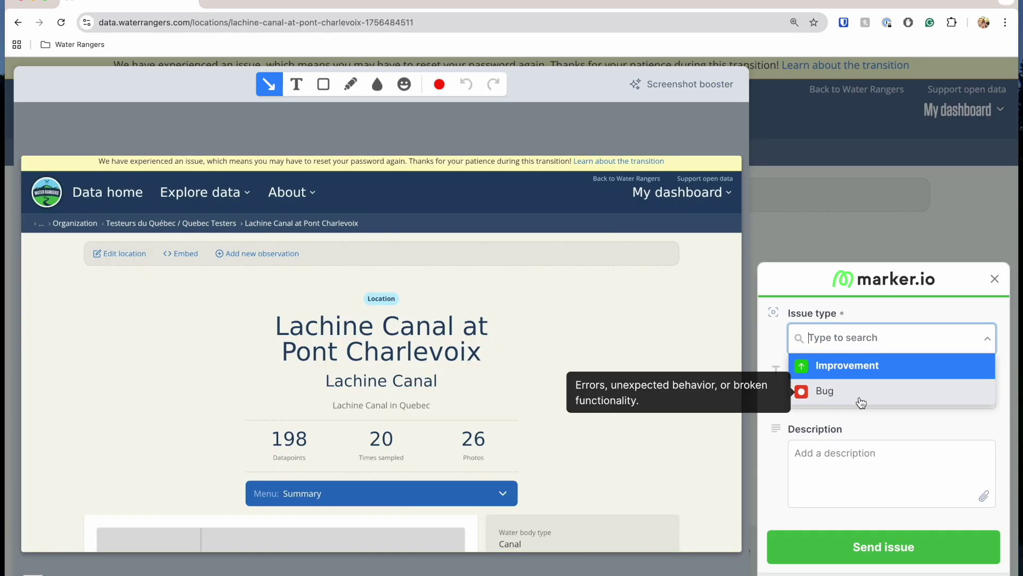
click(861, 402)
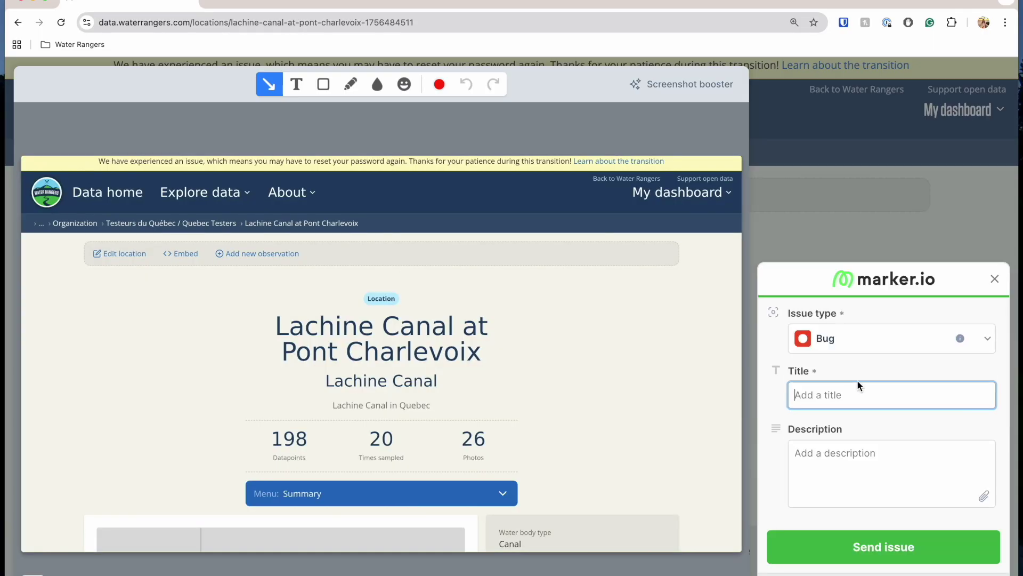
text(Location - Trouble s)
text(eeing photos)
click(842, 471)
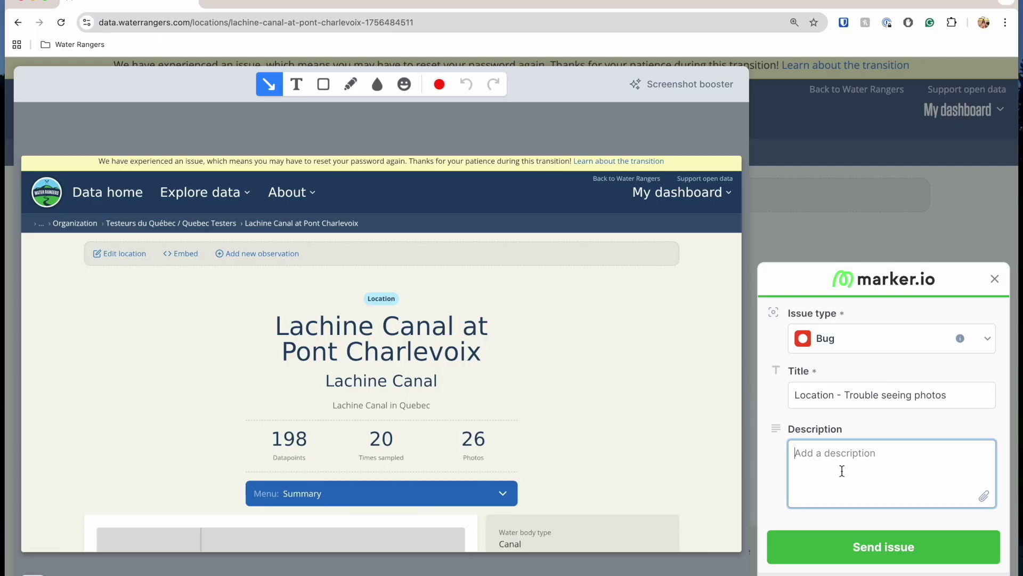
text(My)
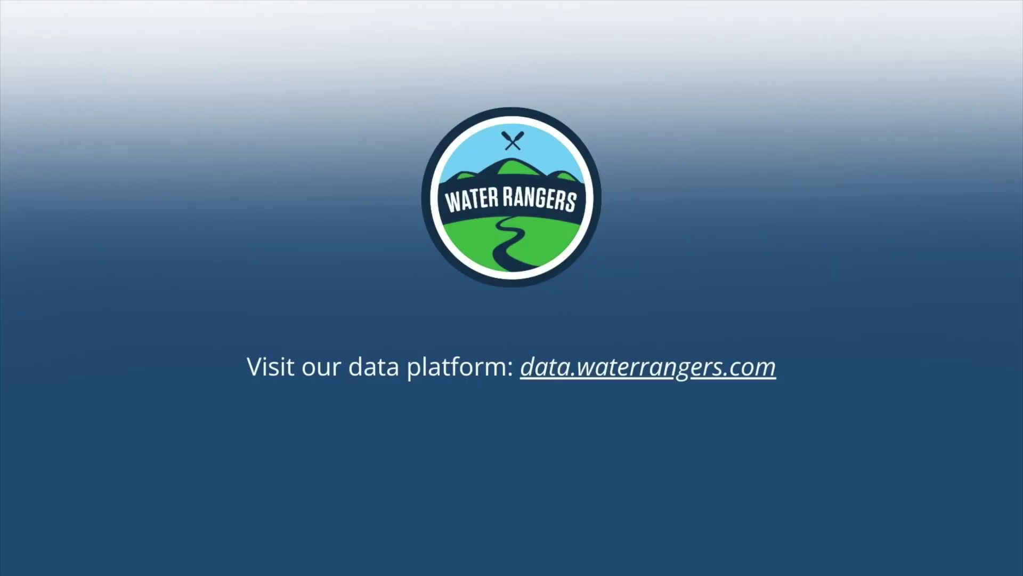